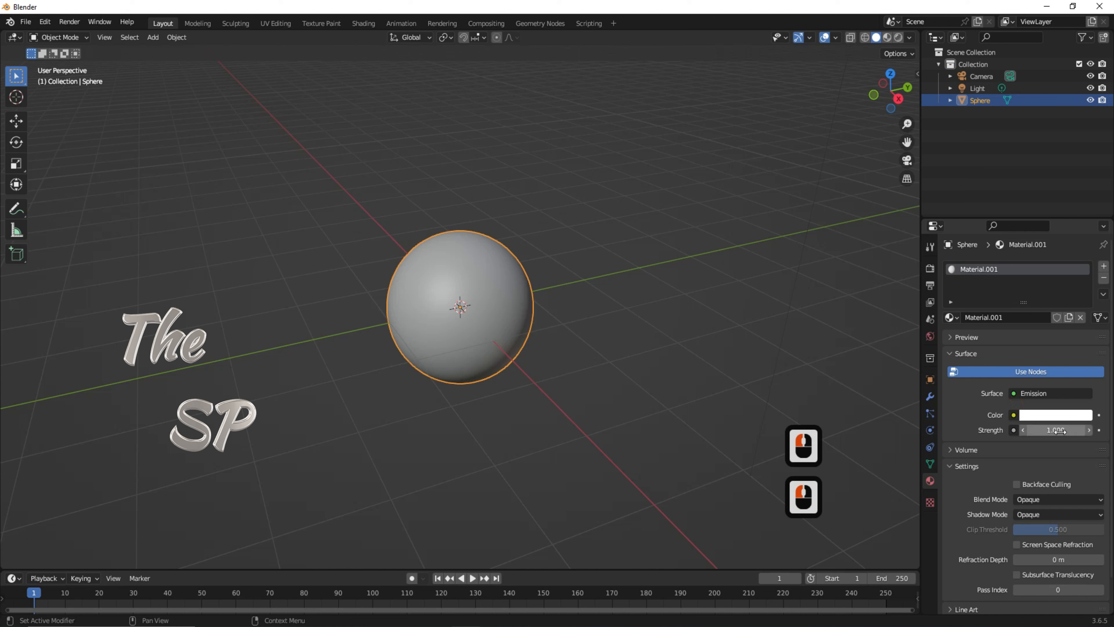
Set the sphere material's emission strength to 4 and its emission colour to red.
{"action": "left_click", "coordinate": [1061, 432]}
{"action": "type", "text": "4"}
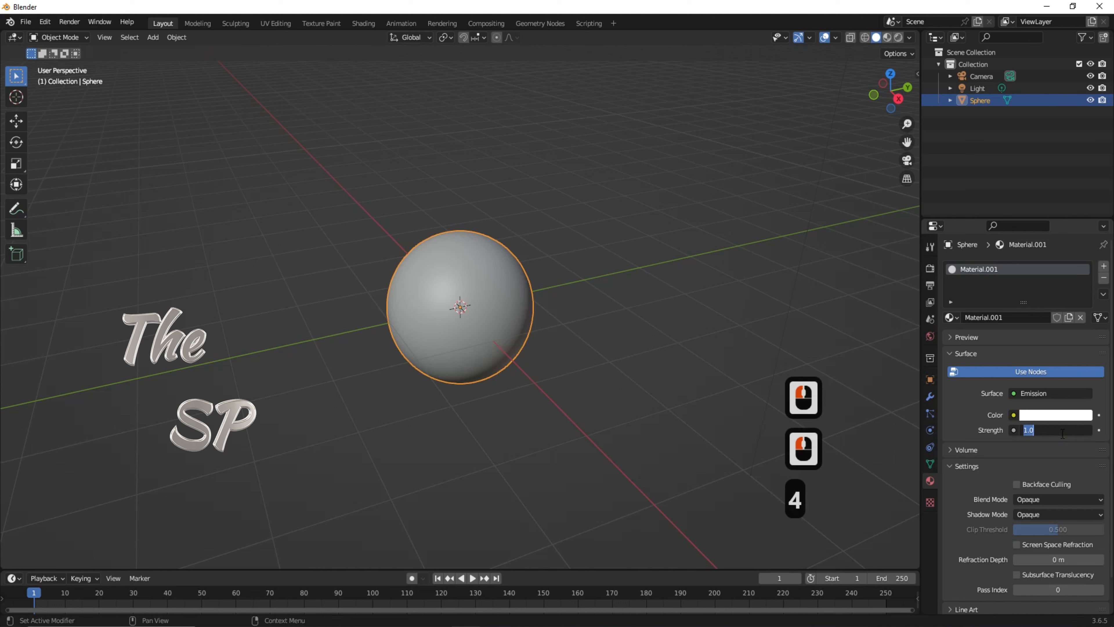
{"action": "left_click", "coordinate": [981, 417]}
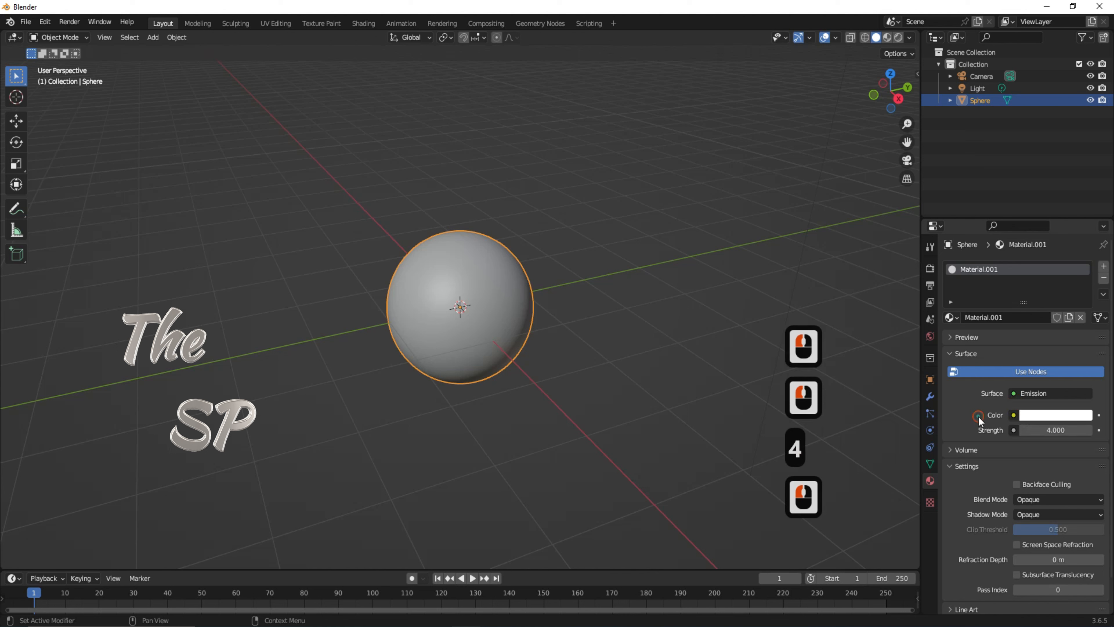
{"action": "left_click", "coordinate": [1087, 416]}
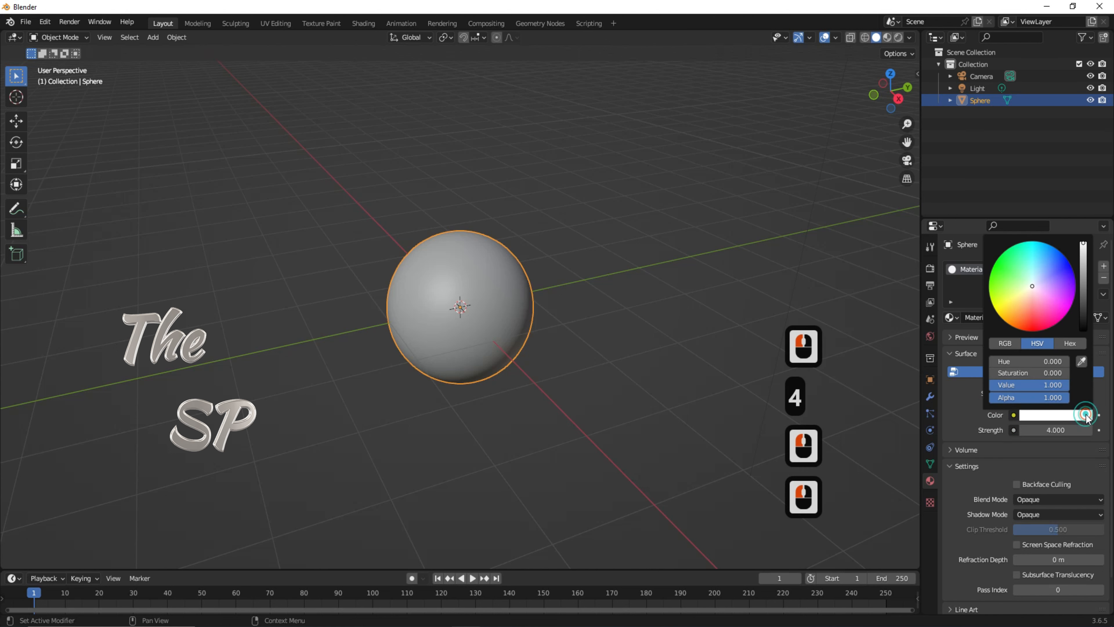
{"action": "left_click", "coordinate": [1032, 331]}
{"action": "left_click", "coordinate": [1032, 331]}
{"action": "left_click", "coordinate": [461, 306]}
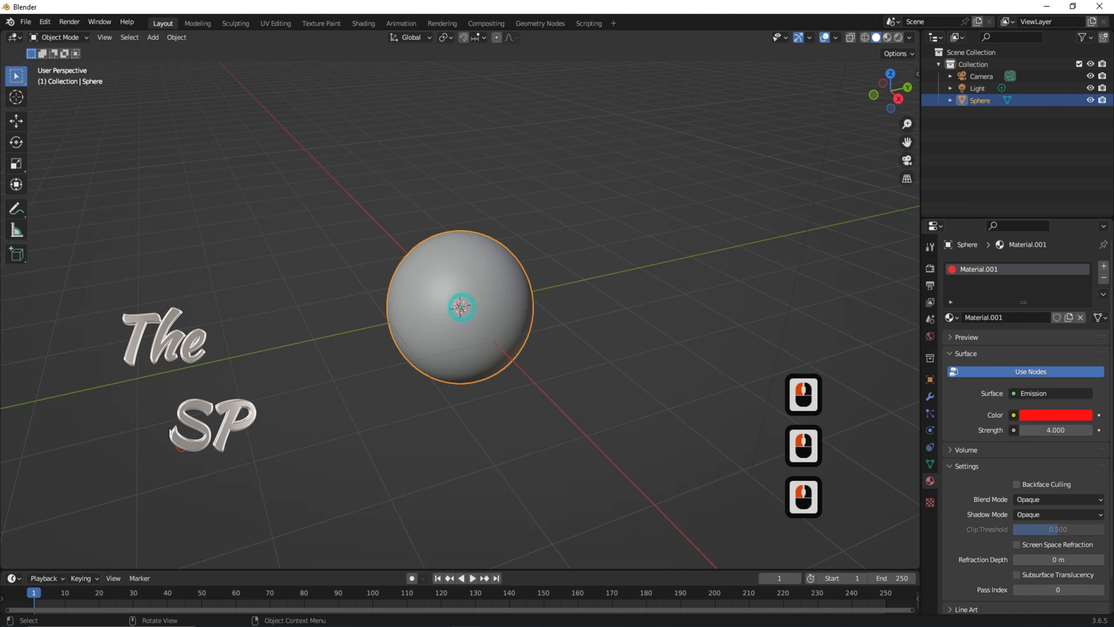
Switch the 3D viewport area to the Shader Editor to show the sphere material's node tree.
{"action": "left_click", "coordinate": [15, 37]}
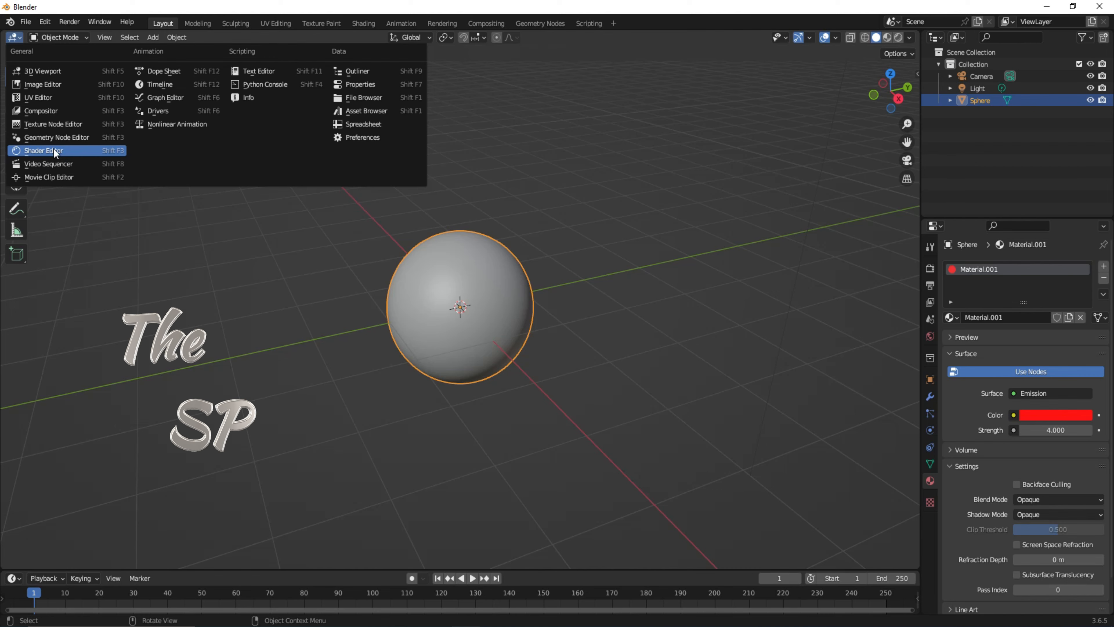
{"action": "left_click", "coordinate": [41, 151]}
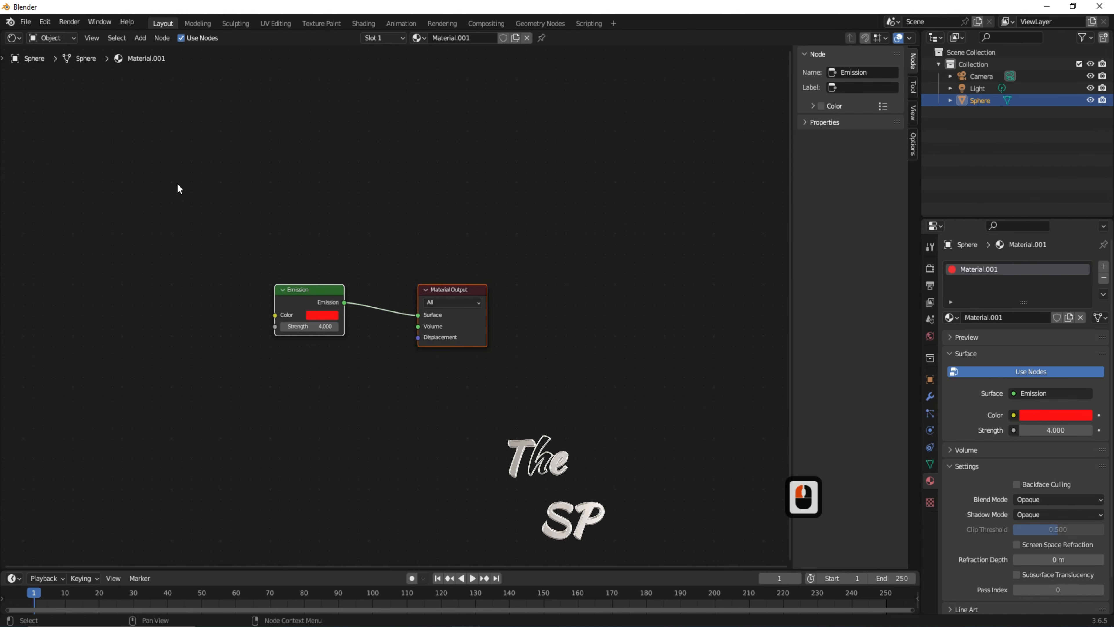
{"action": "scroll", "coordinate": [198, 277], "scroll_direction": "up", "scroll_amount": 6}
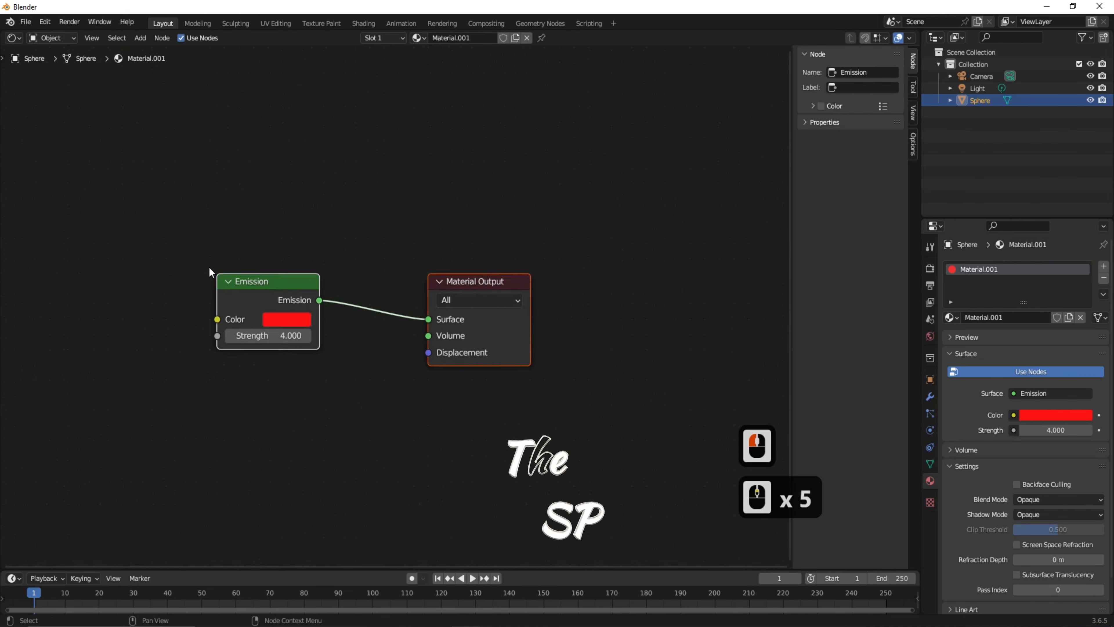
{"action": "middle_click_drag", "start_coordinate": [219, 264], "coordinate": [397, 258]}
Add a Value node and place it well to the left of the Emission node.
{"action": "left_click", "coordinate": [140, 38]}
{"action": "left_click", "coordinate": [175, 58]}
{"action": "type", "text": "va"}
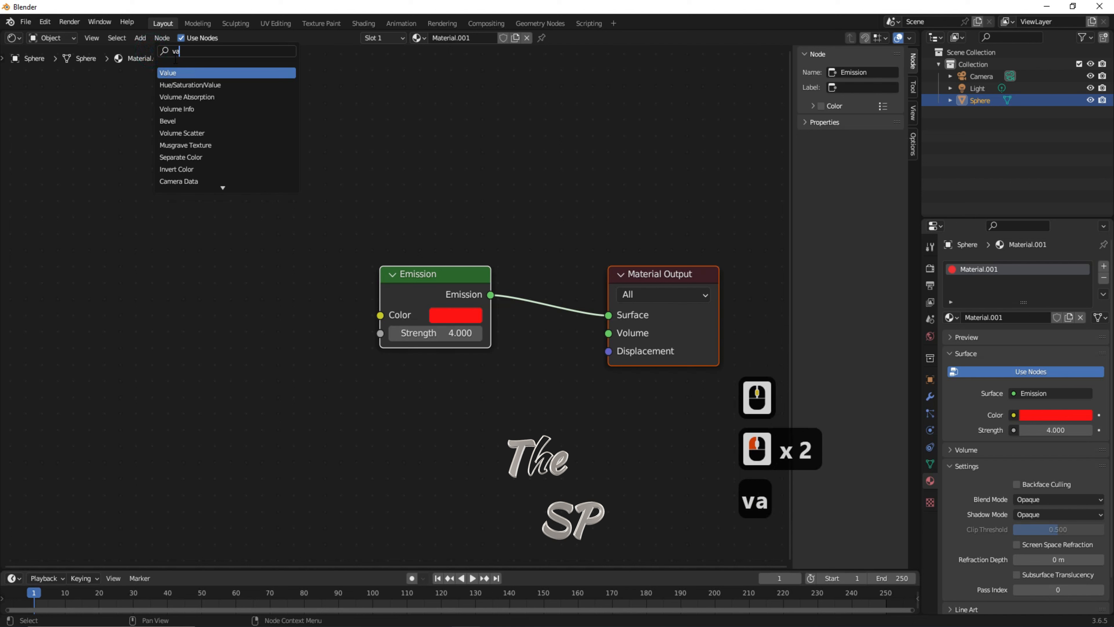
{"action": "type", "text": "lu"}
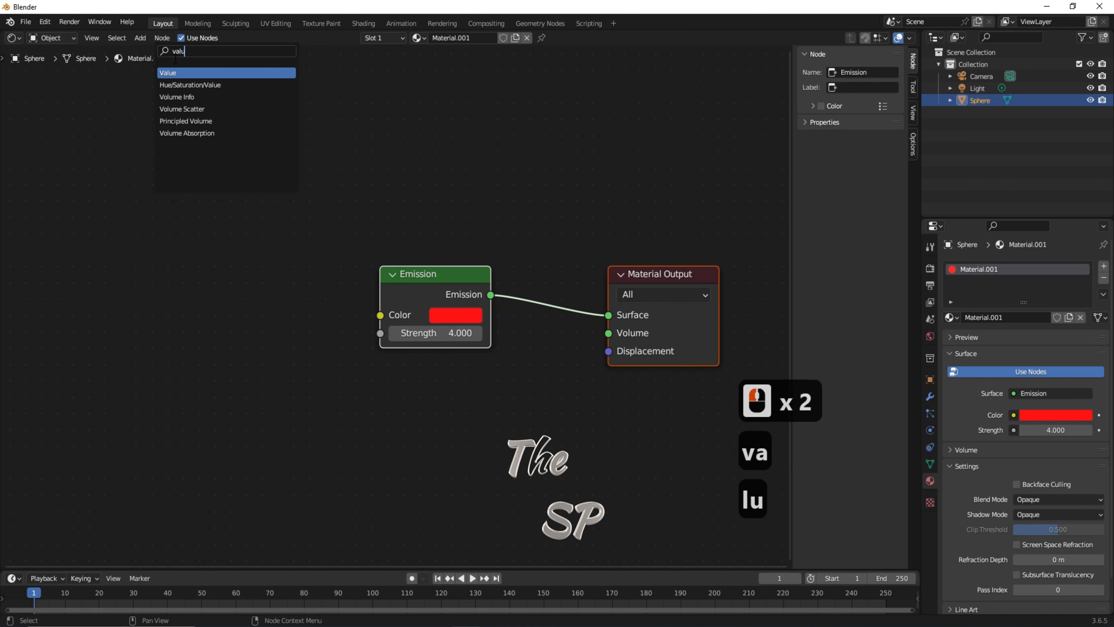
{"action": "type", "text": "e"}
{"action": "left_click", "coordinate": [175, 73]}
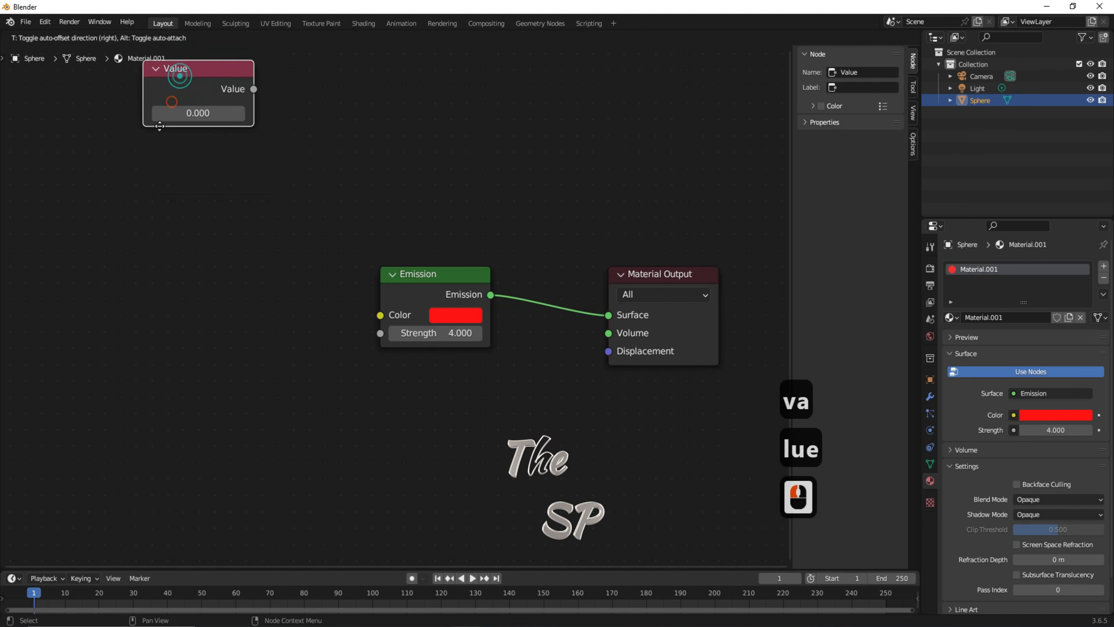
{"action": "left_click", "coordinate": [78, 328]}
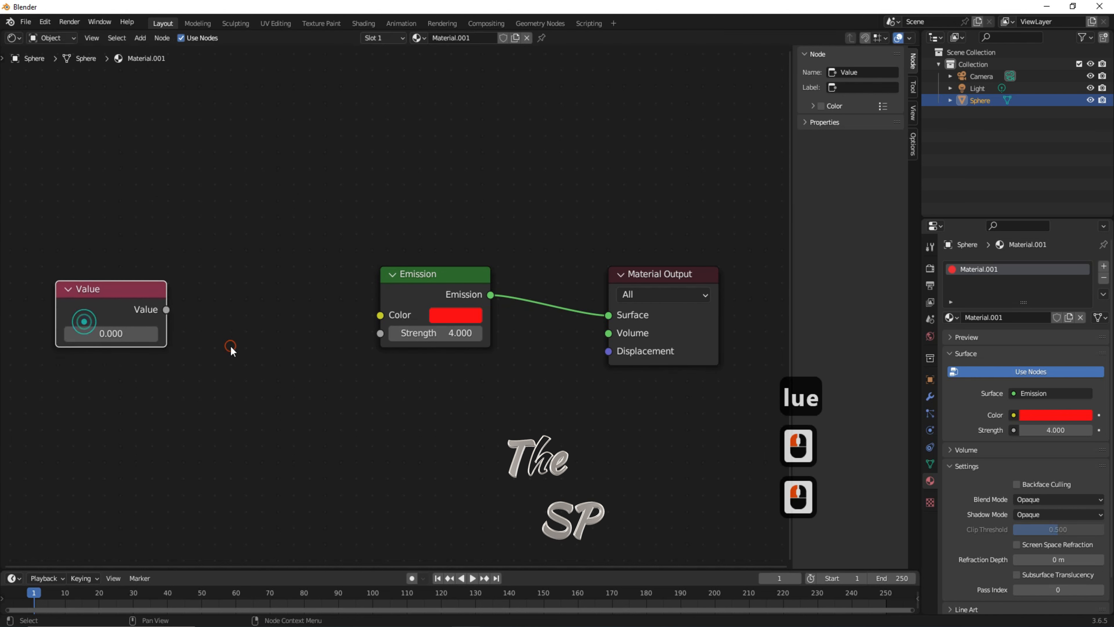
Add a Color Ramp node and place it between the Value and Emission nodes.
{"action": "left_click", "coordinate": [141, 38]}
{"action": "type", "text": "colo"}
{"action": "left_click", "coordinate": [174, 77]}
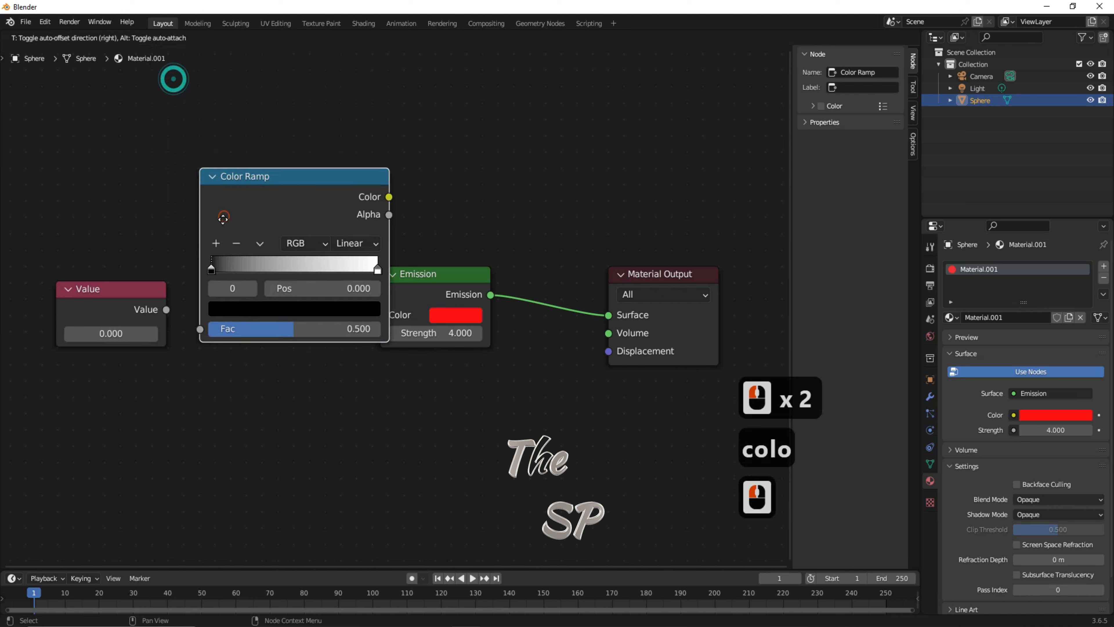
{"action": "left_click", "coordinate": [171, 271]}
Space the nodes apart, then link Value to the Color Ramp's Fac and the ramp's Color output to Emission's Color.
{"action": "left_click", "coordinate": [125, 290]}
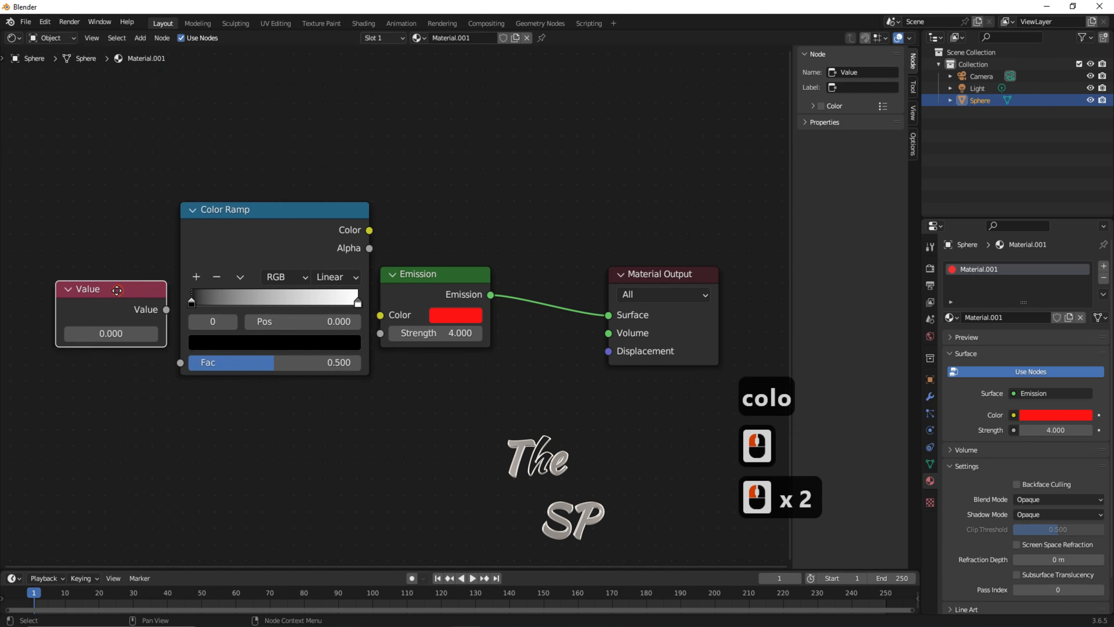
{"action": "left_click_drag", "start_coordinate": [124, 290], "coordinate": [117, 291]}
{"action": "left_click", "coordinate": [281, 213]}
{"action": "left_click", "coordinate": [281, 215]}
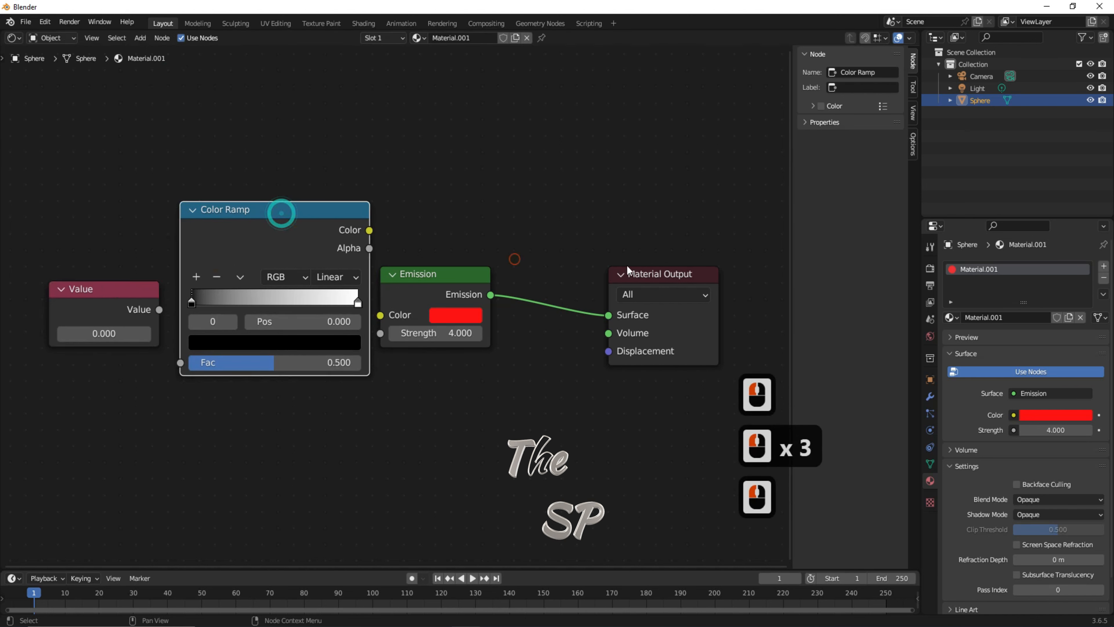
{"action": "left_click_drag", "start_coordinate": [749, 224], "coordinate": [443, 373]}
{"action": "left_click_drag", "start_coordinate": [443, 274], "coordinate": [496, 273]}
{"action": "left_click_drag", "start_coordinate": [280, 211], "coordinate": [301, 226]}
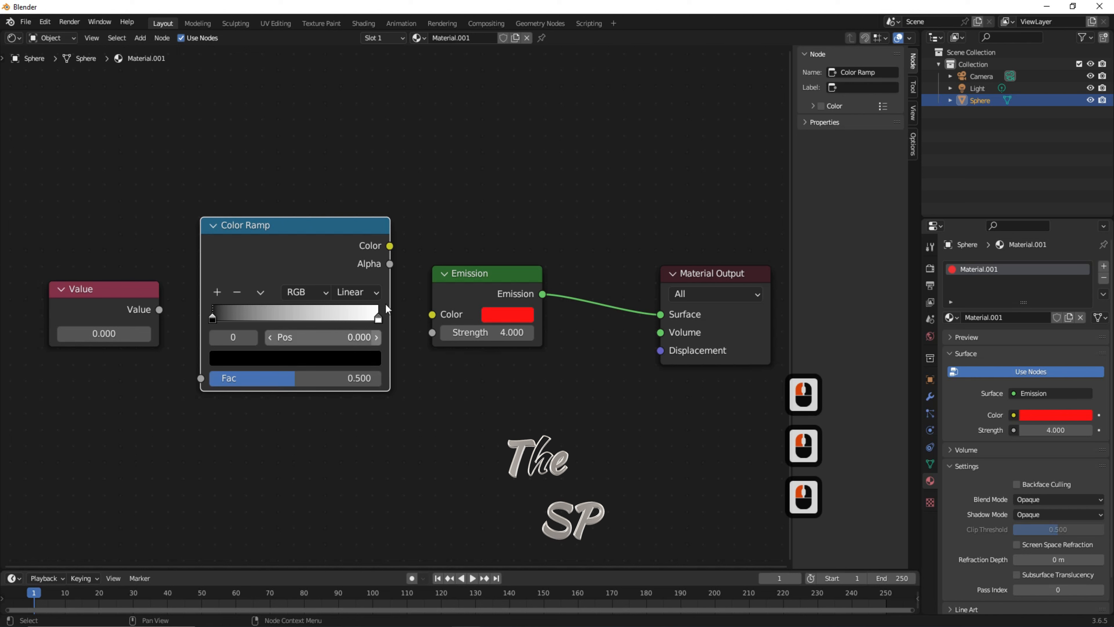
{"action": "left_click_drag", "start_coordinate": [392, 248], "coordinate": [432, 316]}
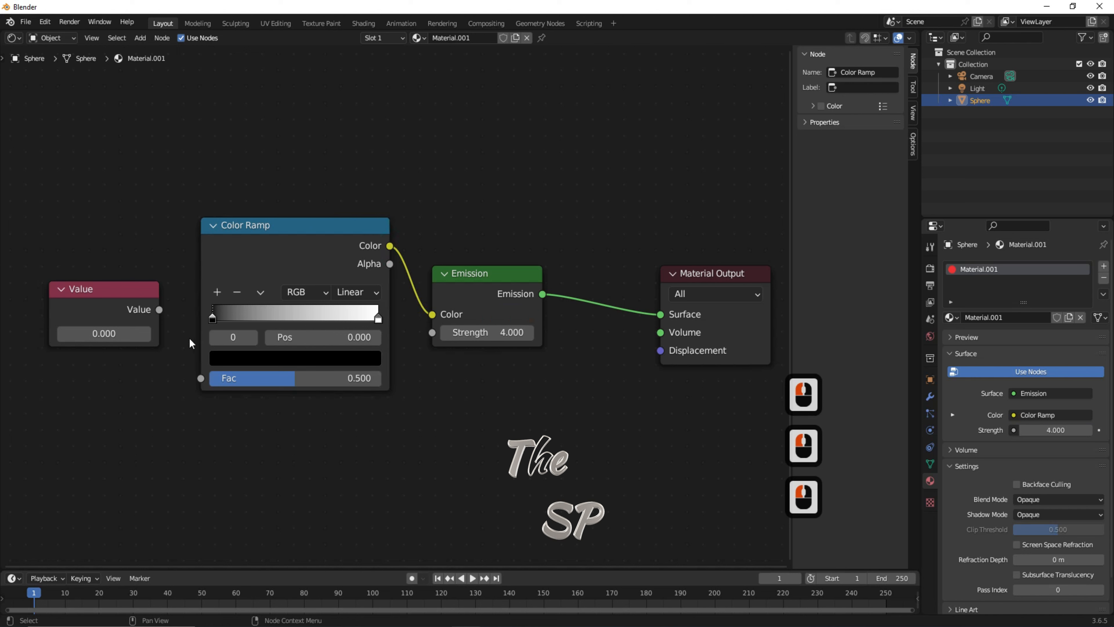
{"action": "left_click_drag", "start_coordinate": [159, 309], "coordinate": [199, 379]}
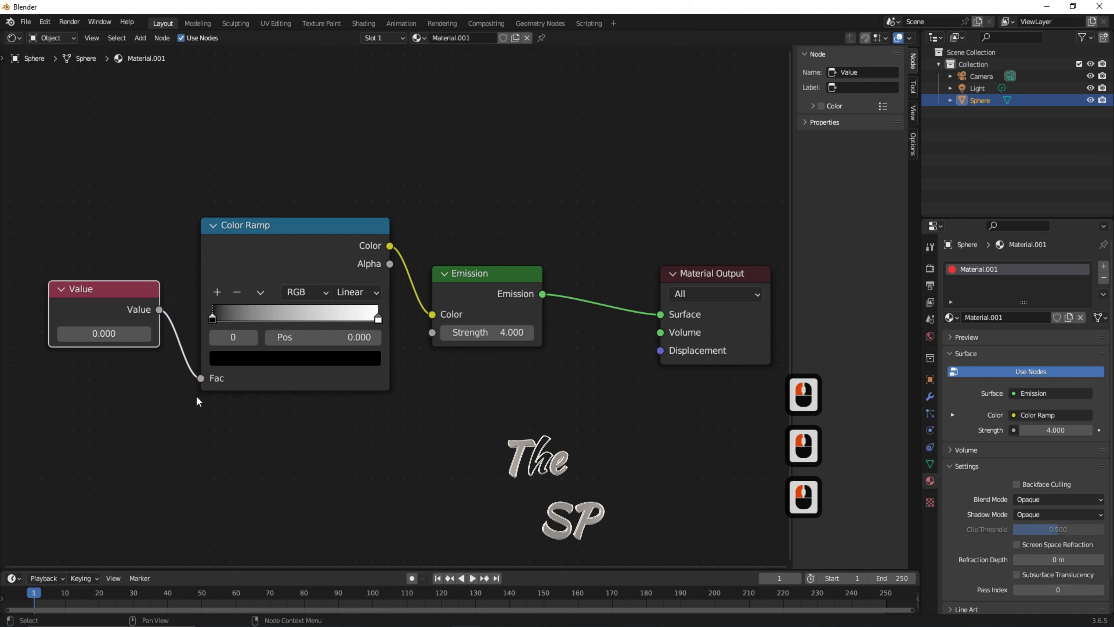
Set the Value node to 0.5 and insert a keyframe for it at frame 1.
{"action": "double_click", "coordinate": [116, 334]}
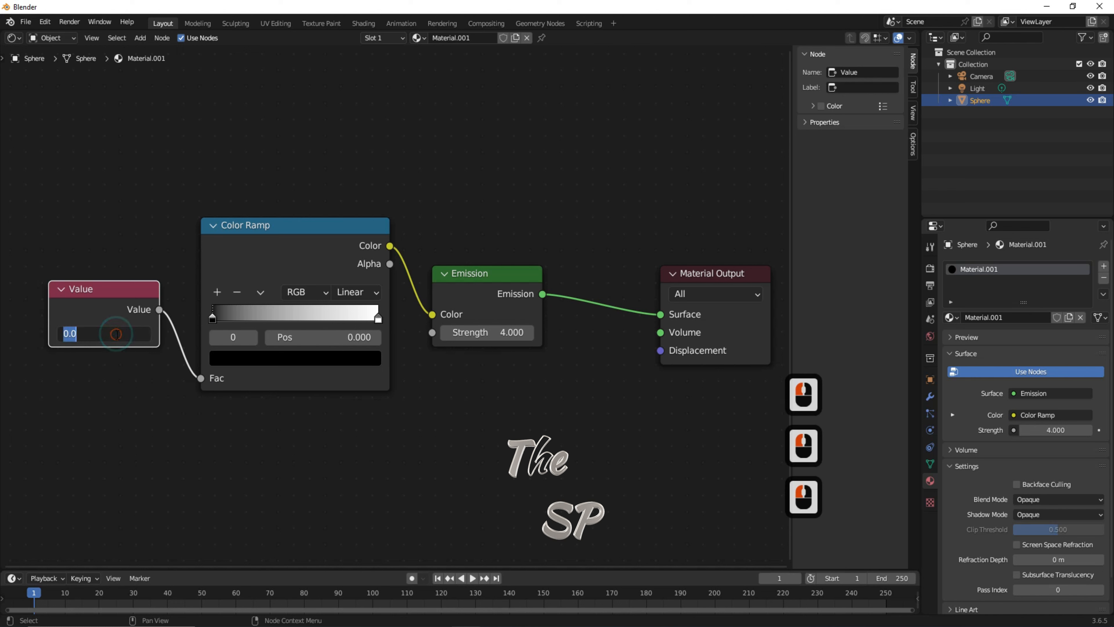
{"action": "type", "text": "0.5"}
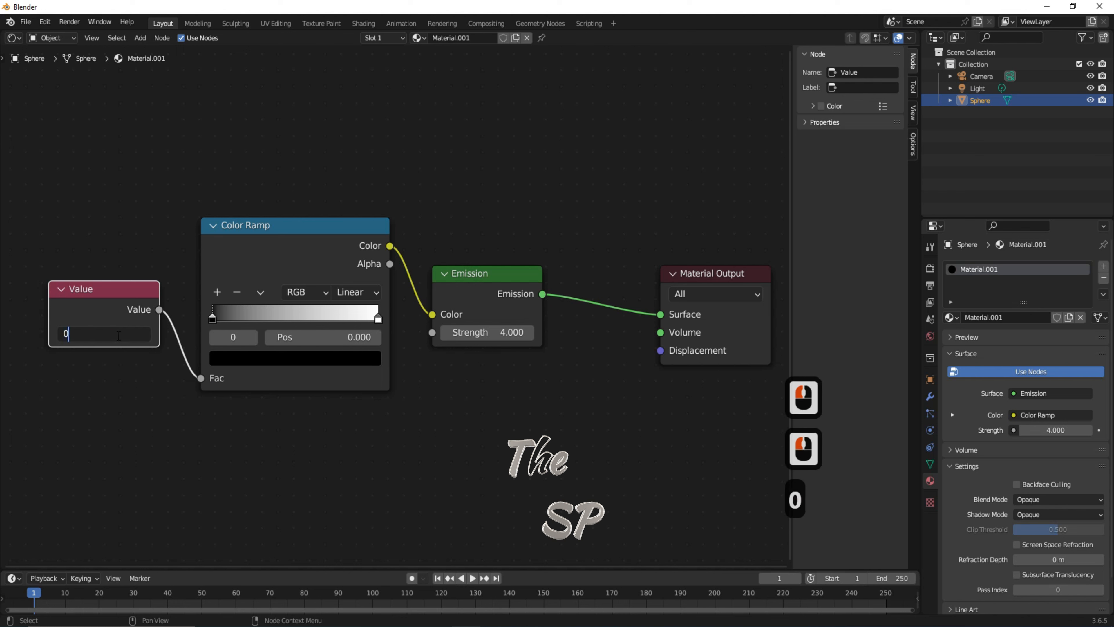
{"action": "key", "text": "Return"}
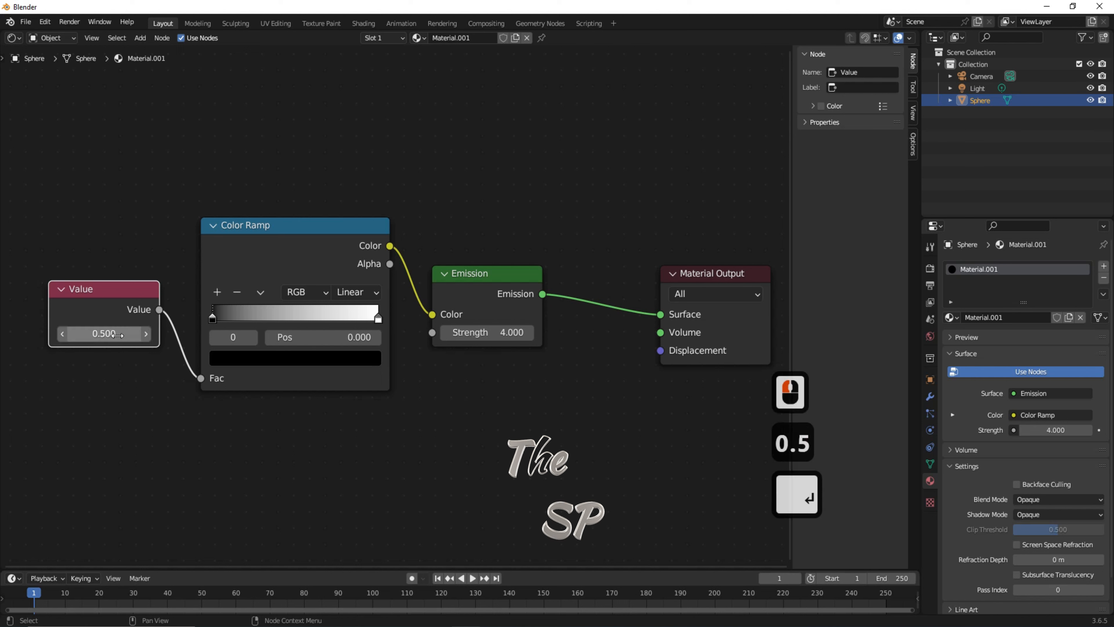
{"action": "right_click", "coordinate": [107, 337]}
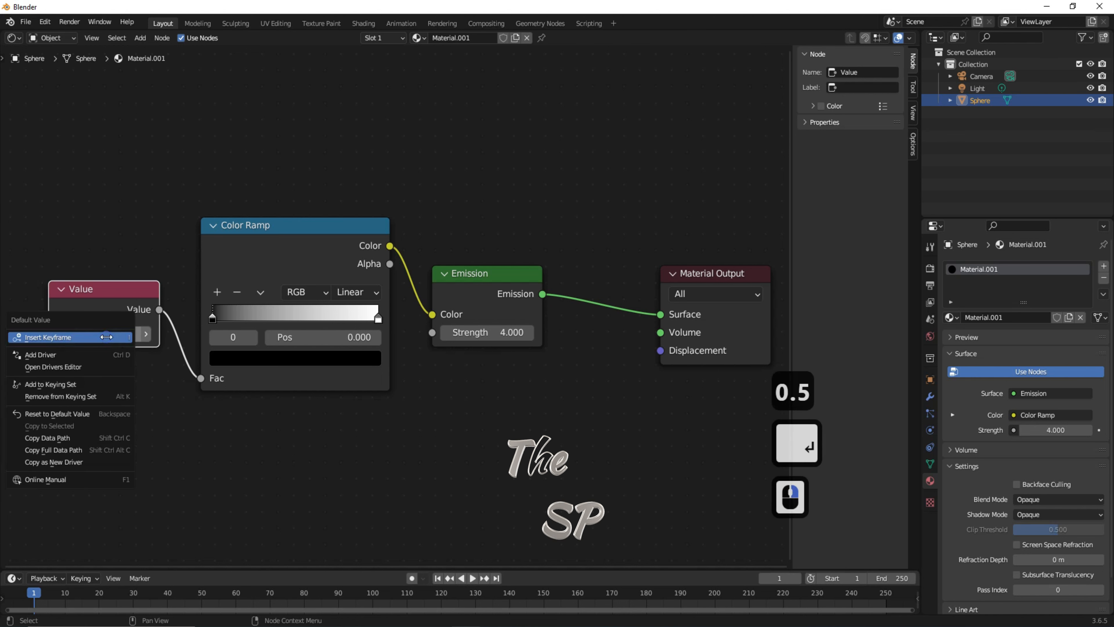
{"action": "left_click", "coordinate": [71, 338]}
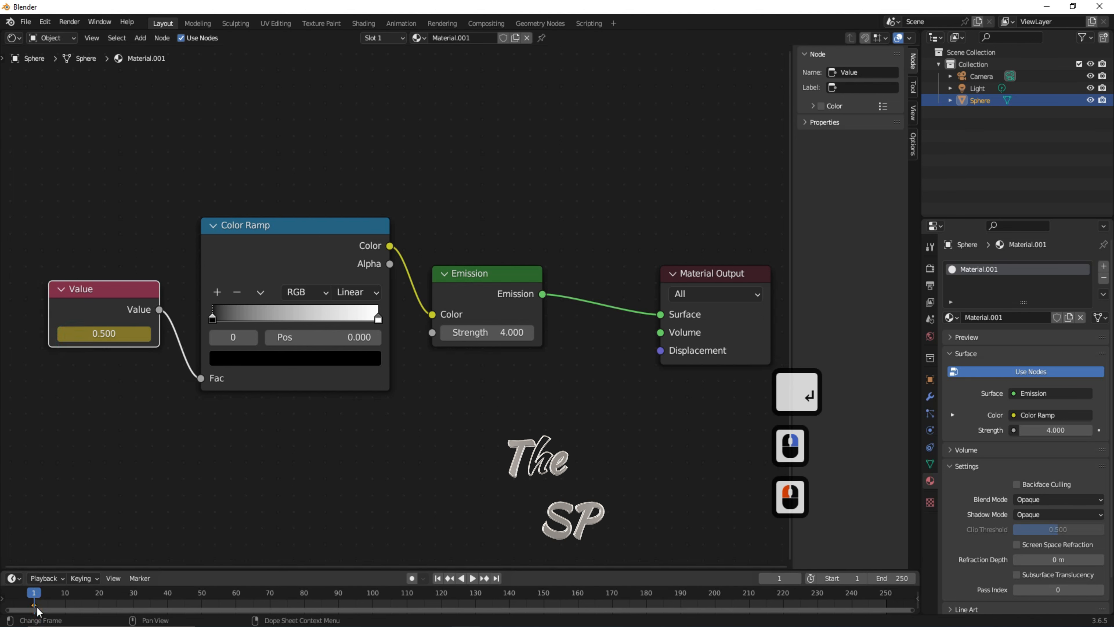
Switch the node area to the Graph Editor and select the Default Value curve under Material.001's shader node tree.
{"action": "left_click", "coordinate": [112, 296]}
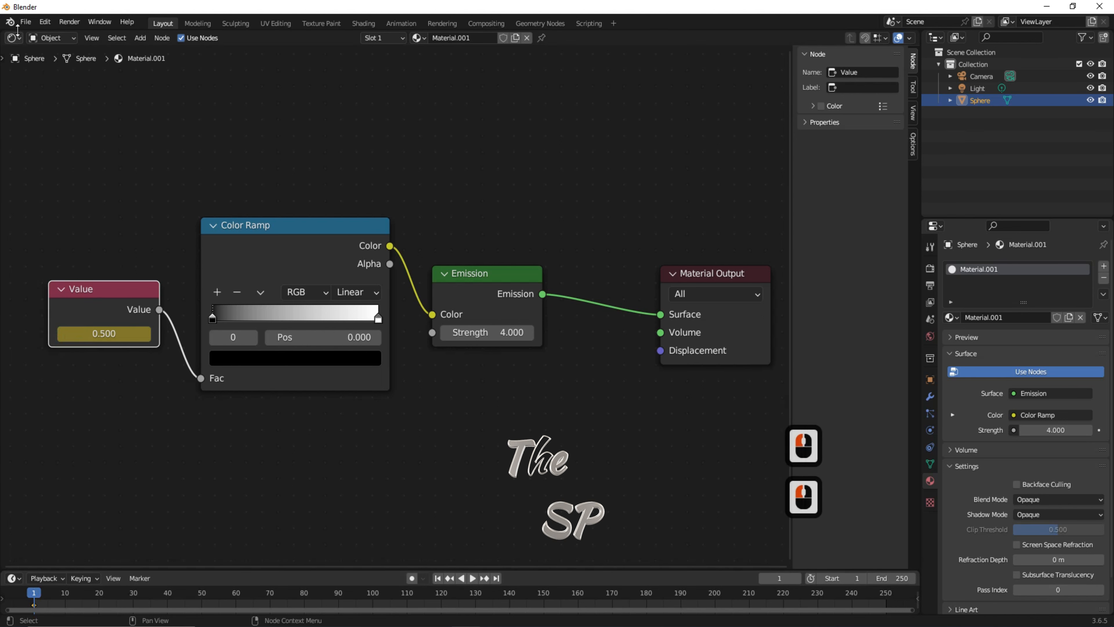
{"action": "left_click", "coordinate": [19, 38]}
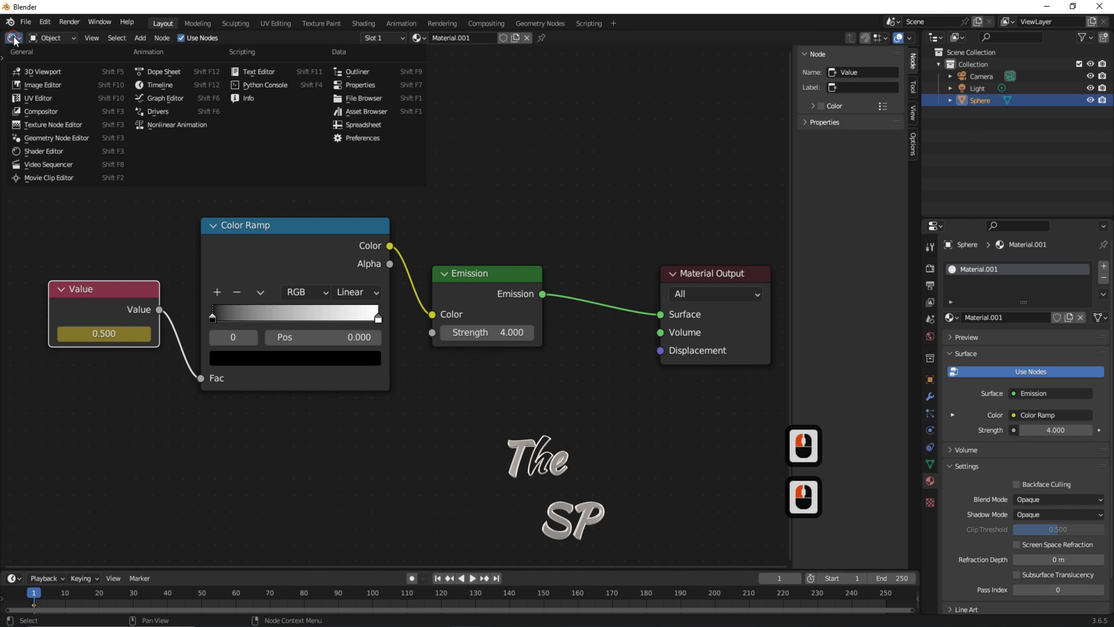
{"action": "left_click", "coordinate": [157, 99]}
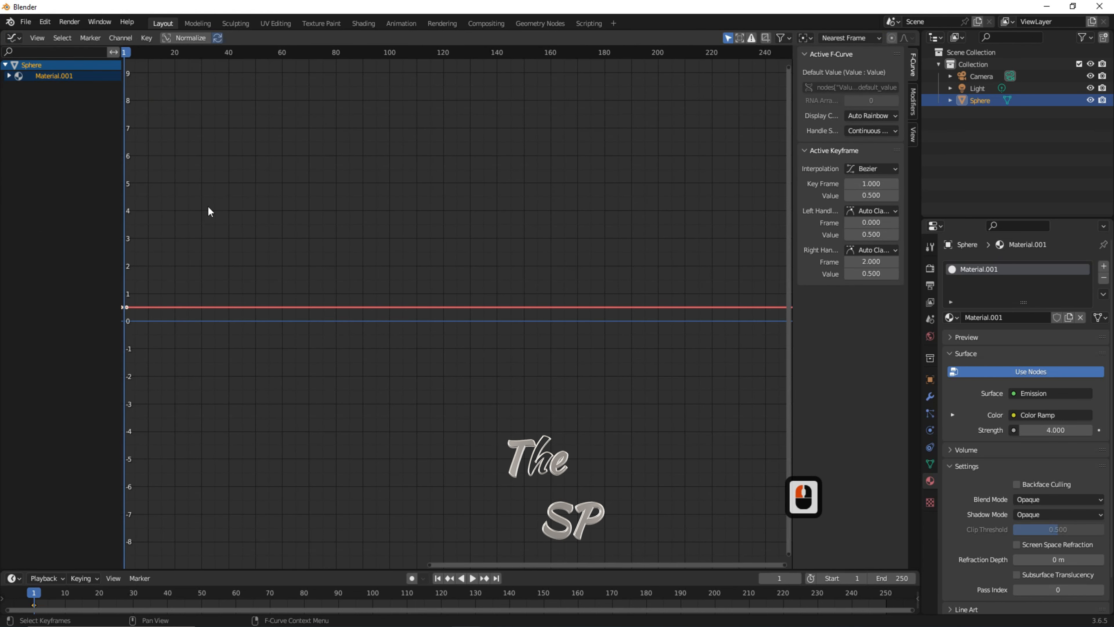
{"action": "left_click", "coordinate": [8, 76]}
{"action": "left_click", "coordinate": [13, 86]}
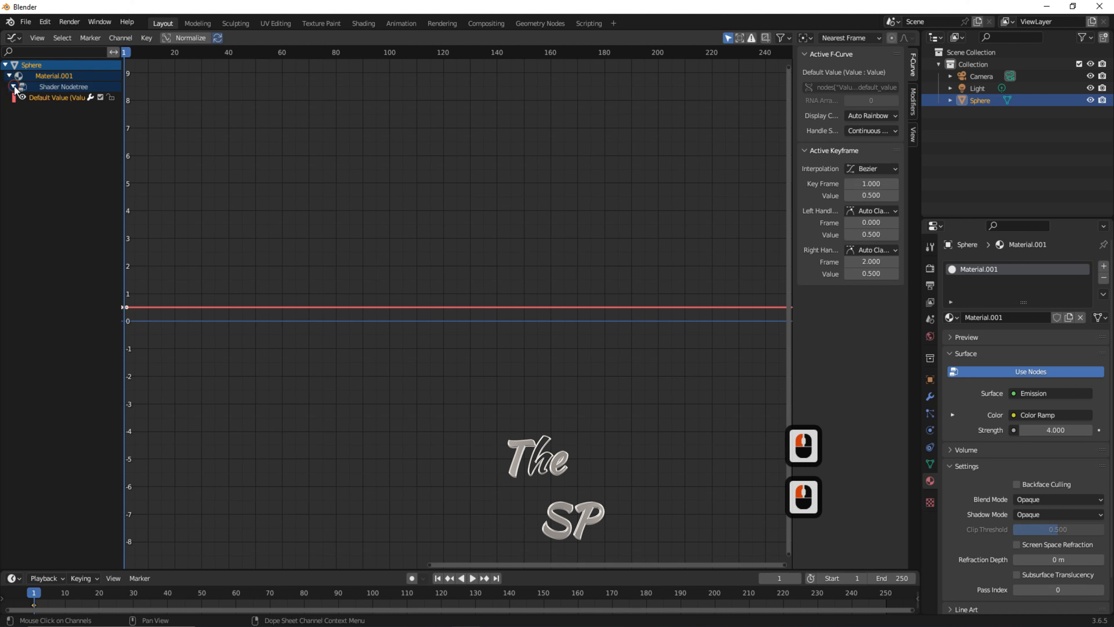
{"action": "left_click", "coordinate": [54, 90]}
{"action": "left_click", "coordinate": [53, 91]}
{"action": "left_click", "coordinate": [47, 98]}
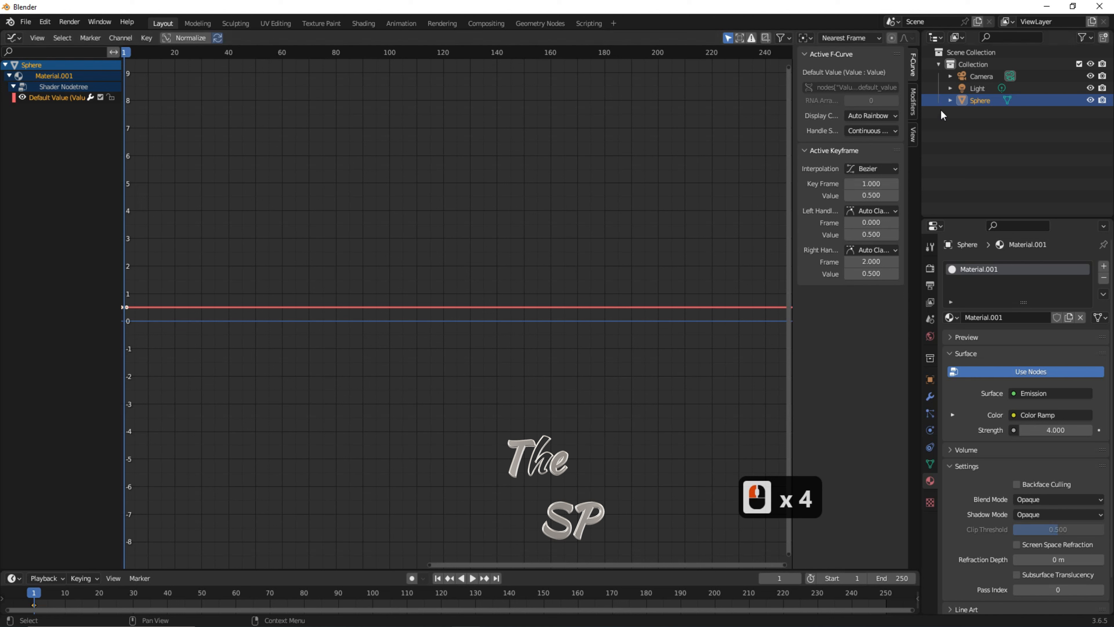
Add a Built-In Function modifier to the Default Value curve, using a sine with amplitude 1.
{"action": "left_click", "coordinate": [914, 105]}
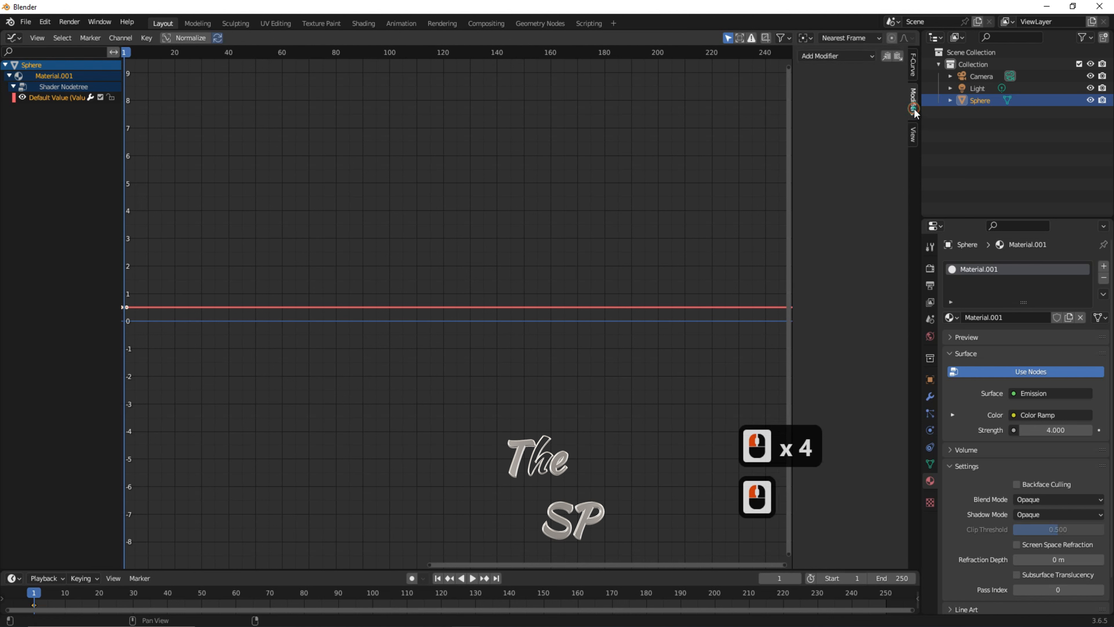
{"action": "left_click", "coordinate": [856, 57]}
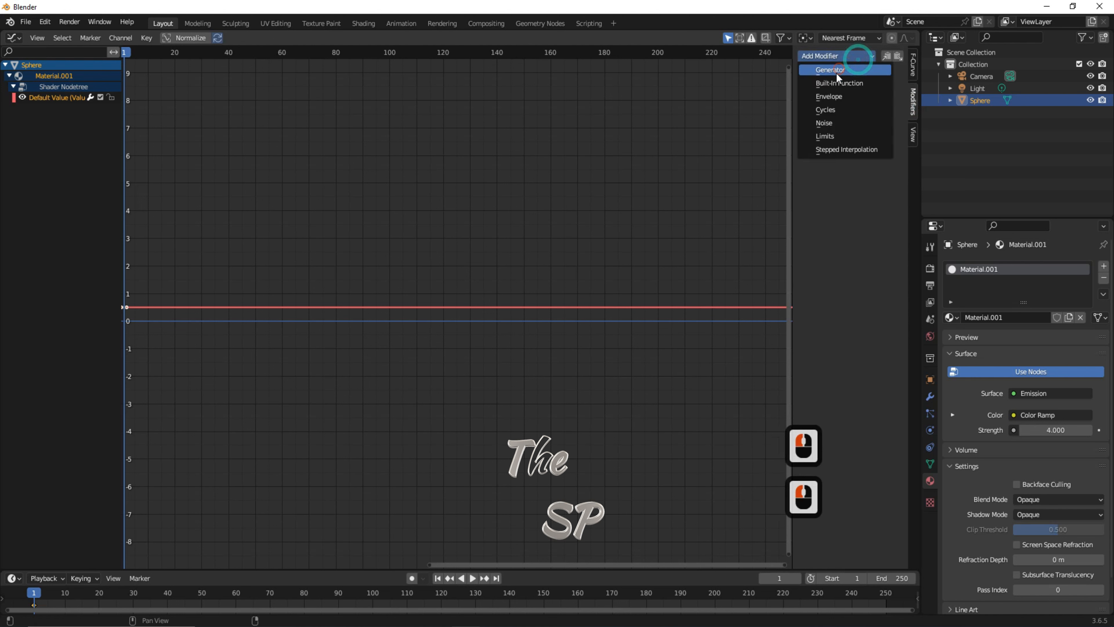
{"action": "left_click", "coordinate": [829, 82]}
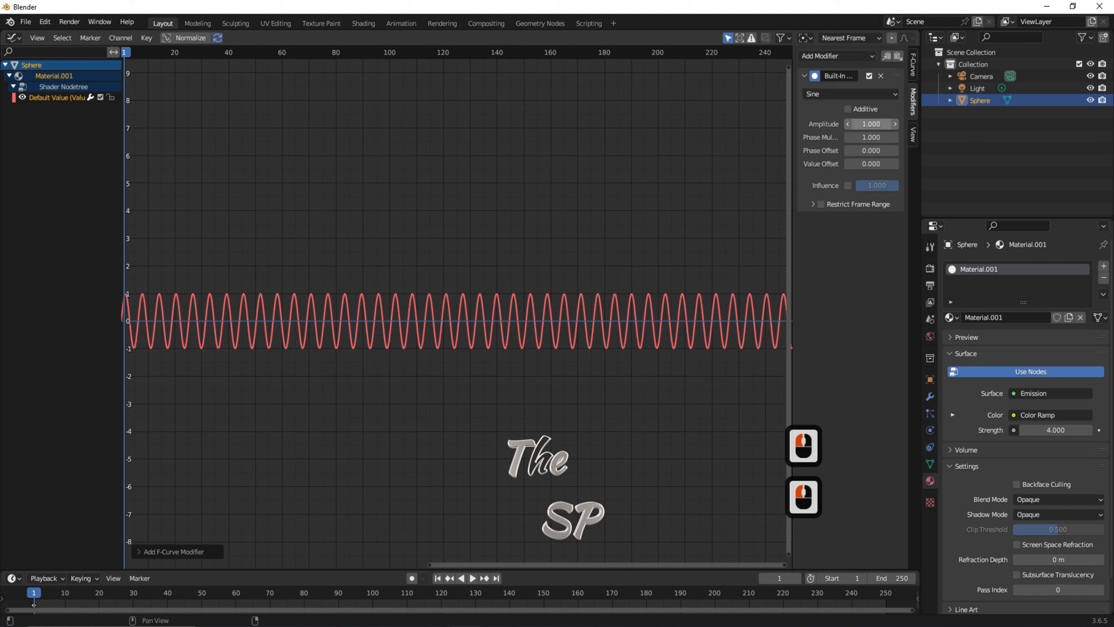
{"action": "left_click", "coordinate": [873, 123]}
{"action": "type", "text": "1"}
Set the sine modifier's phase multiplier to -0.16.
{"action": "left_click", "coordinate": [871, 137]}
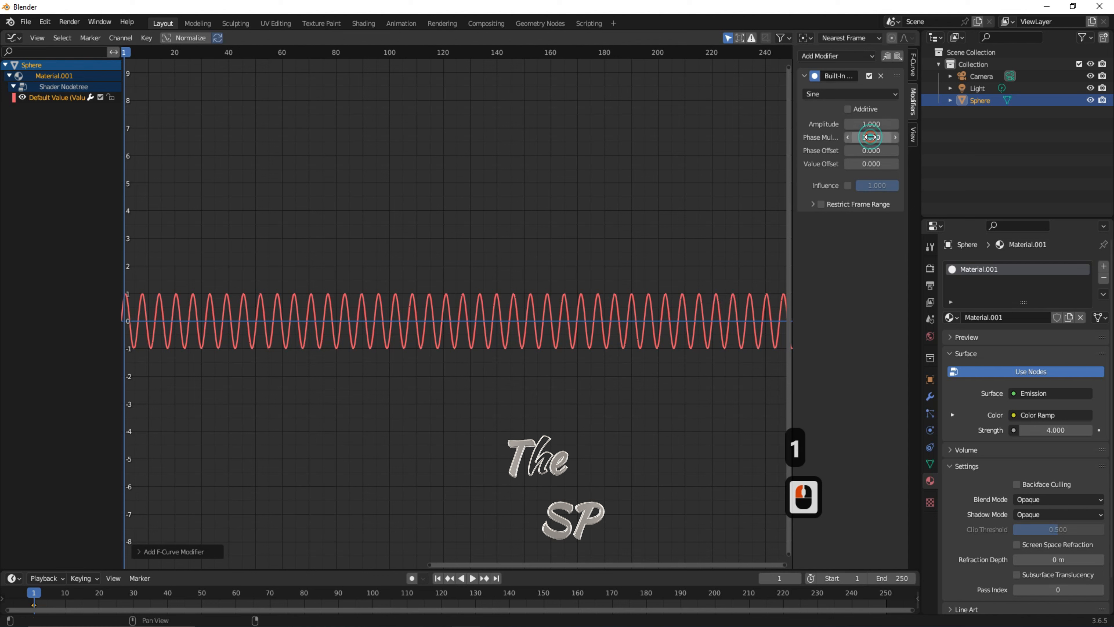
{"action": "left_click", "coordinate": [870, 137]}
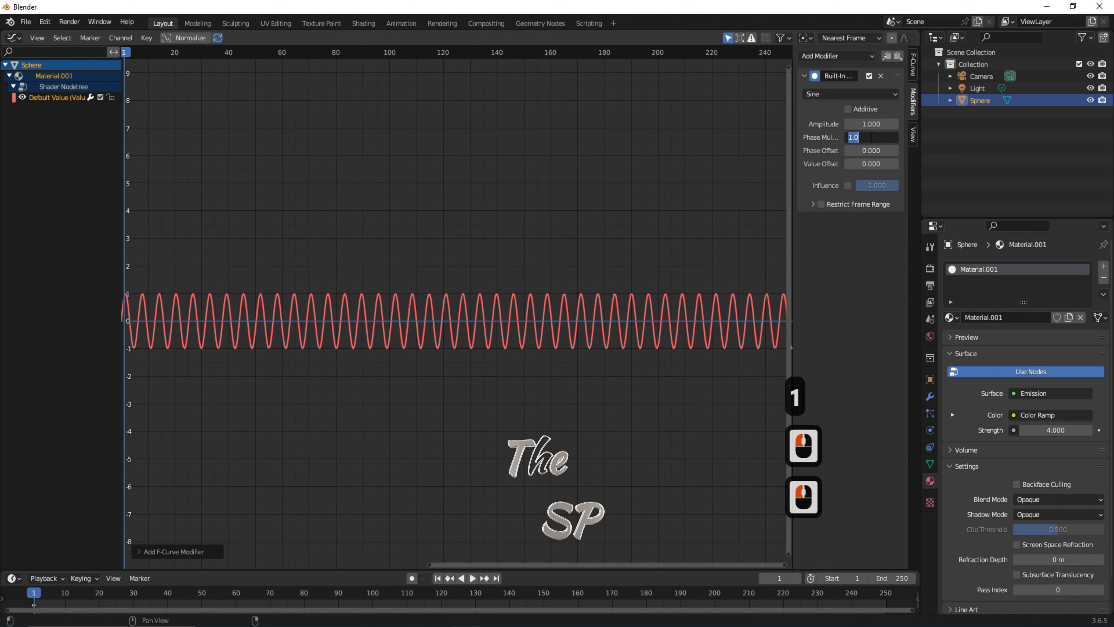
{"action": "type", "text": "-"}
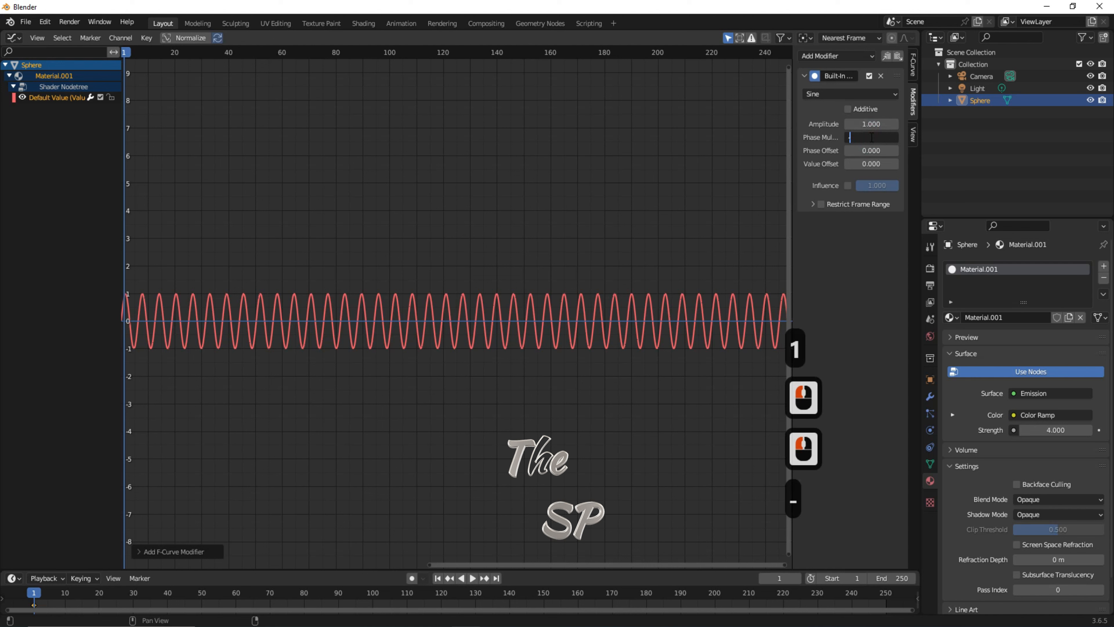
{"action": "type", "text": "0.16"}
Set the sine modifier's phase offset to -15 and its value offset to 1.
{"action": "left_click", "coordinate": [871, 151]}
{"action": "left_click", "coordinate": [871, 151]}
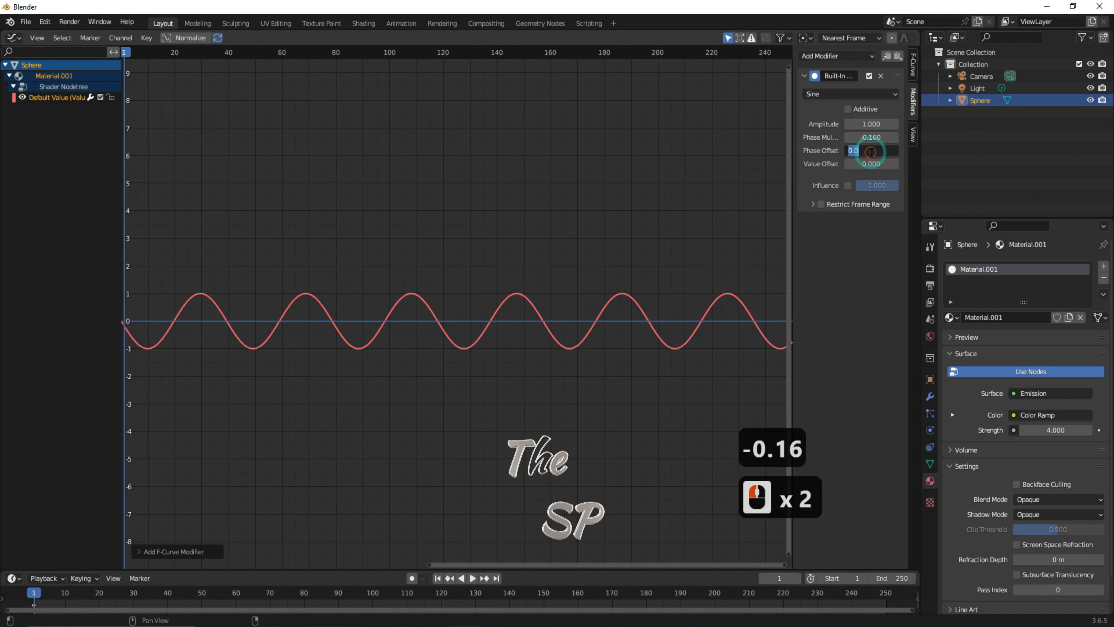
{"action": "type", "text": "1"}
{"action": "key", "text": "BackSpace"}
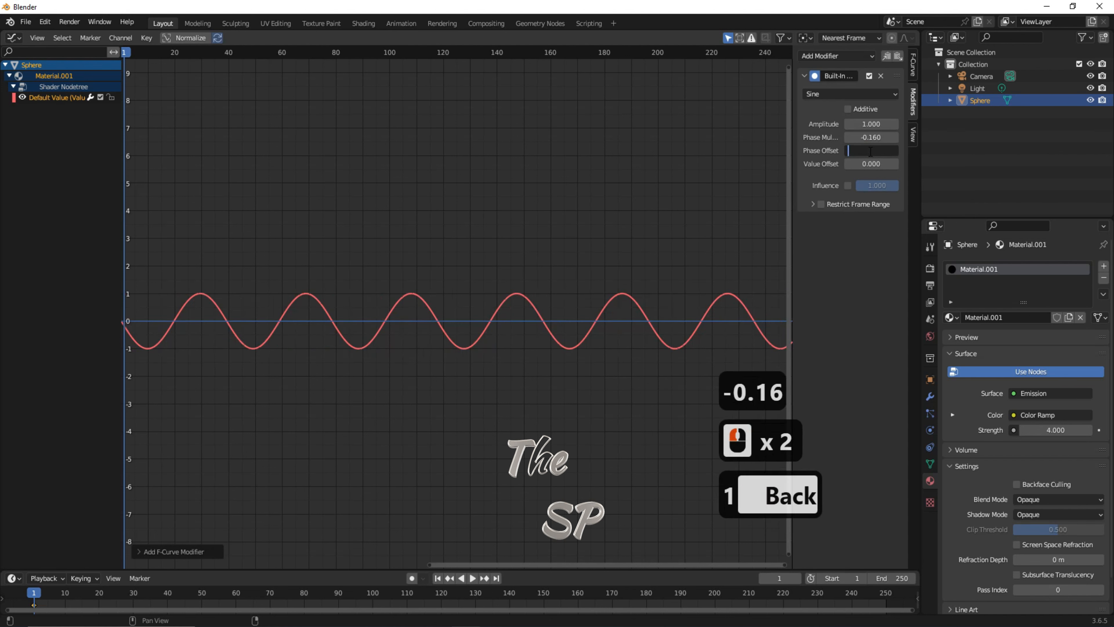
{"action": "type", "text": "-15.000"}
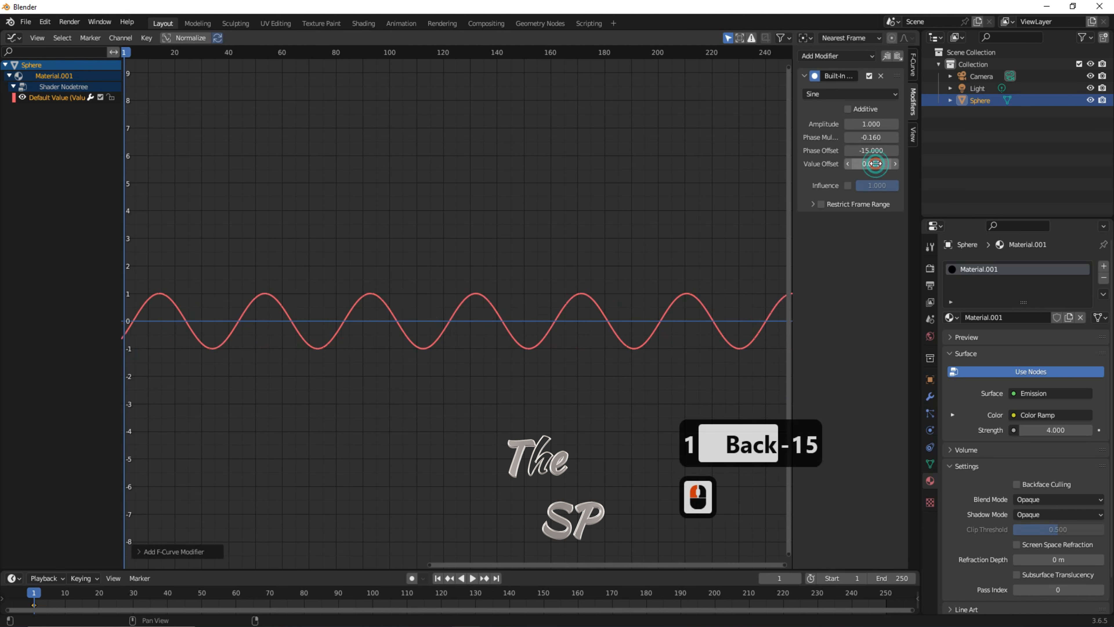
{"action": "double_click", "coordinate": [872, 163]}
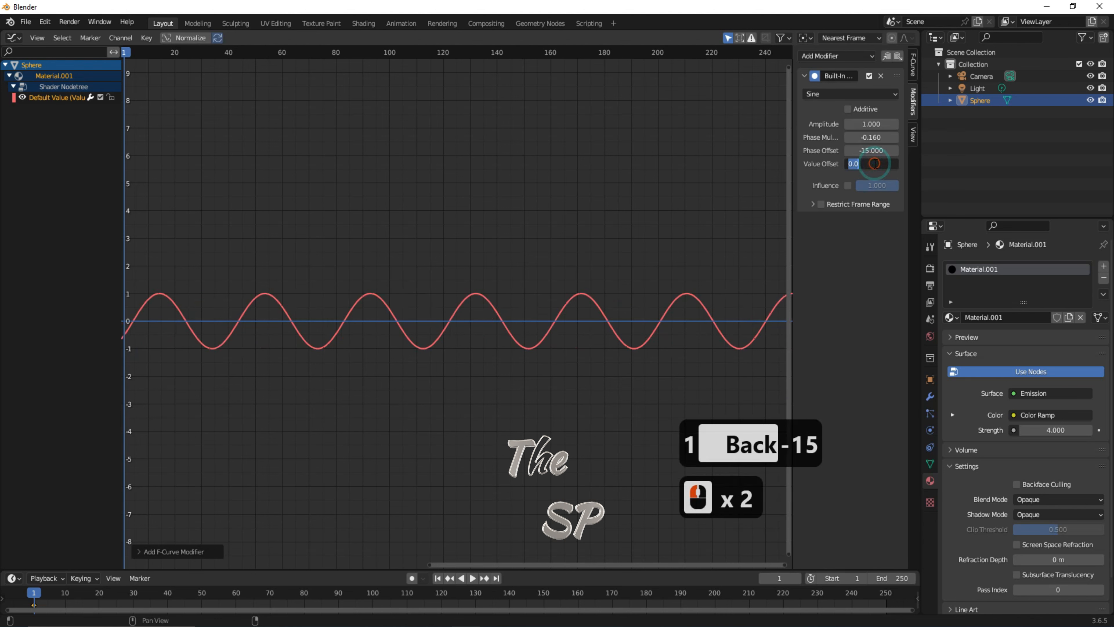
{"action": "type", "text": "1"}
{"action": "left_click", "coordinate": [834, 166]}
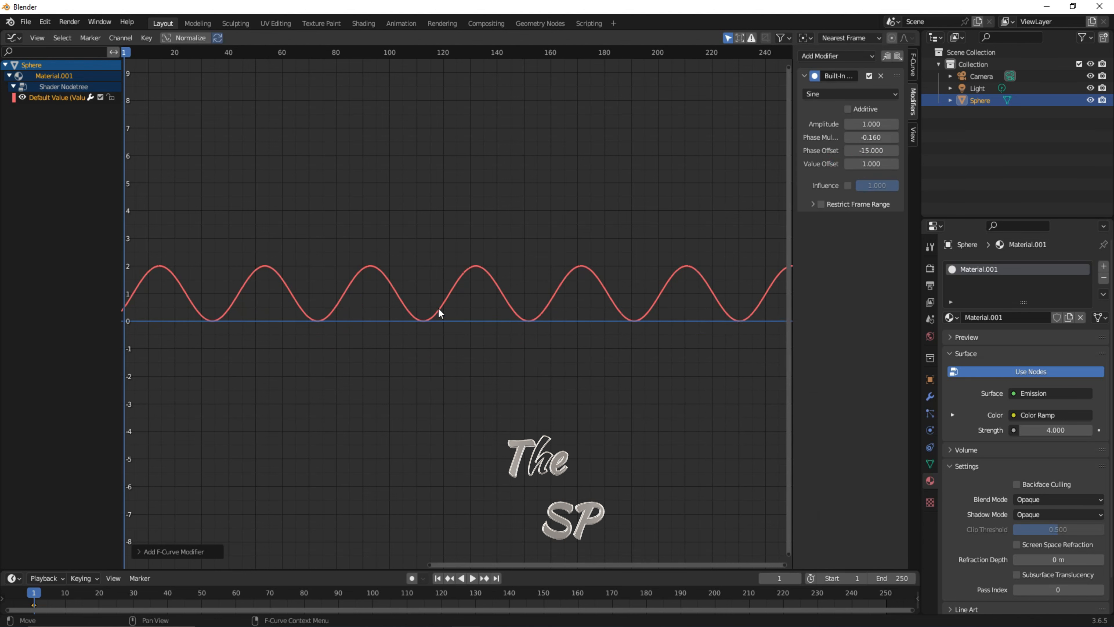
Switch the Graph Editor area back to the 3D Viewport and display it with rendered shading.
{"action": "left_click", "coordinate": [17, 39]}
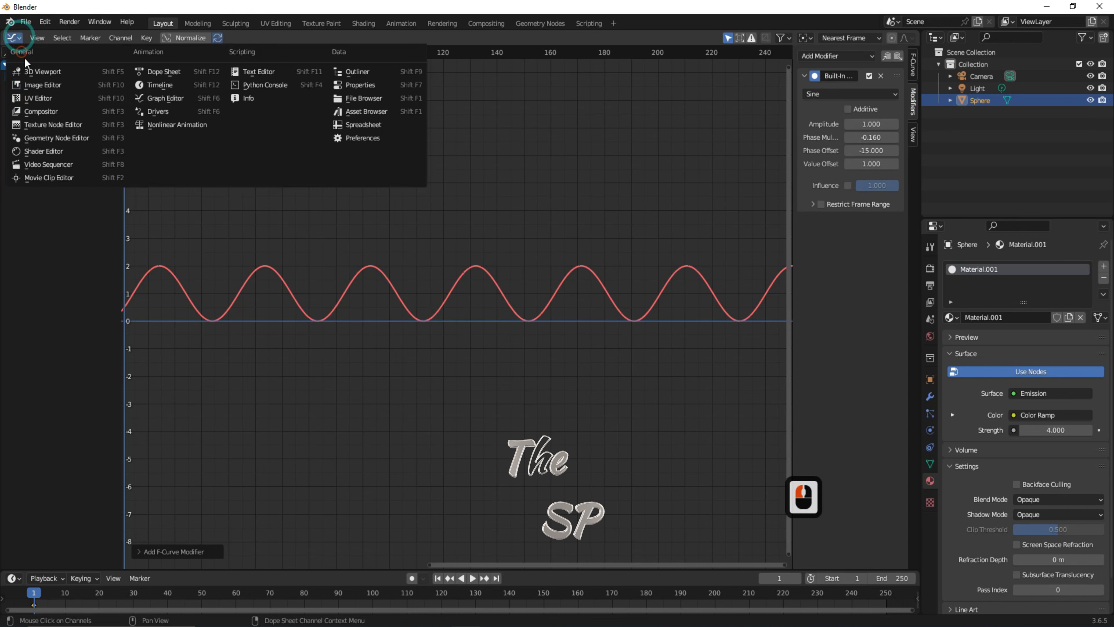
{"action": "left_click", "coordinate": [52, 73]}
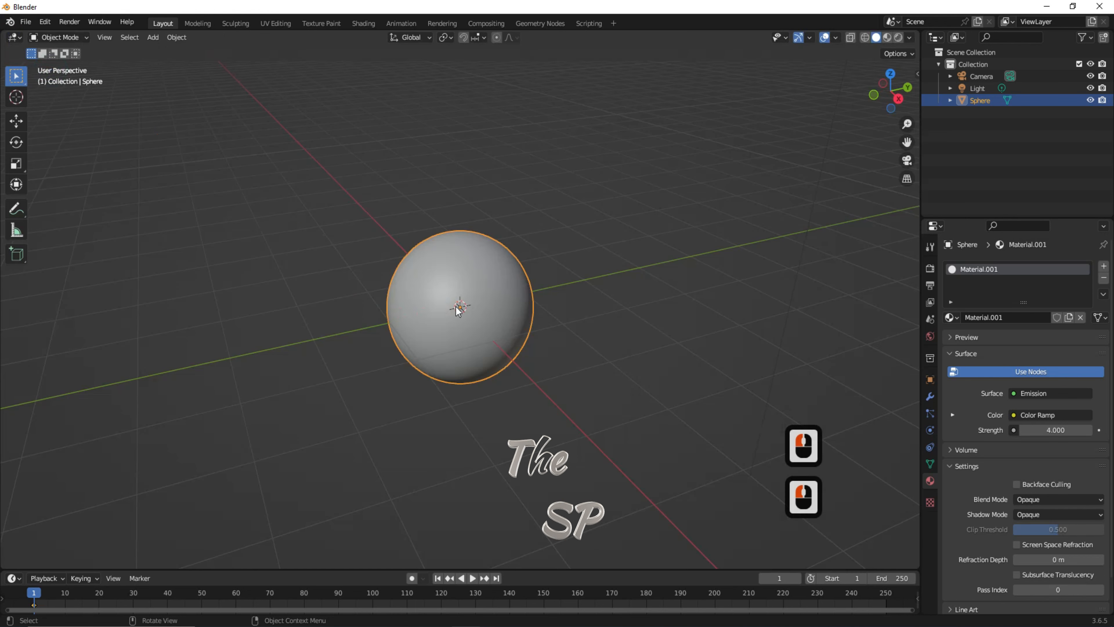
{"action": "left_click", "coordinate": [897, 39]}
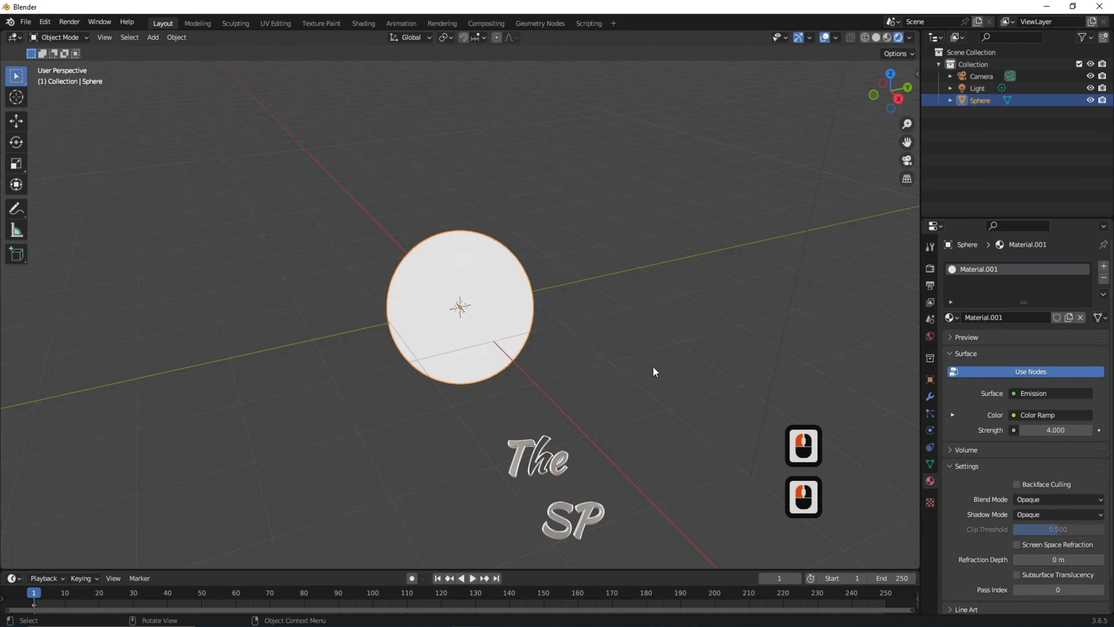
Set the World background strength to 0.
{"action": "left_click", "coordinate": [928, 336]}
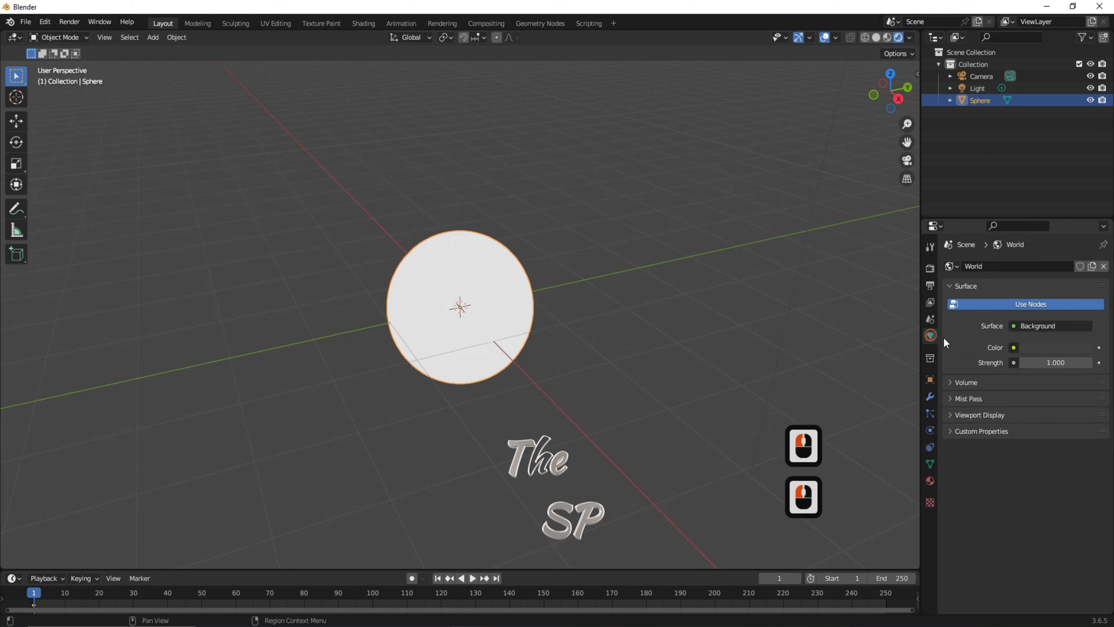
{"action": "left_click", "coordinate": [1061, 362]}
{"action": "left_click", "coordinate": [997, 363]}
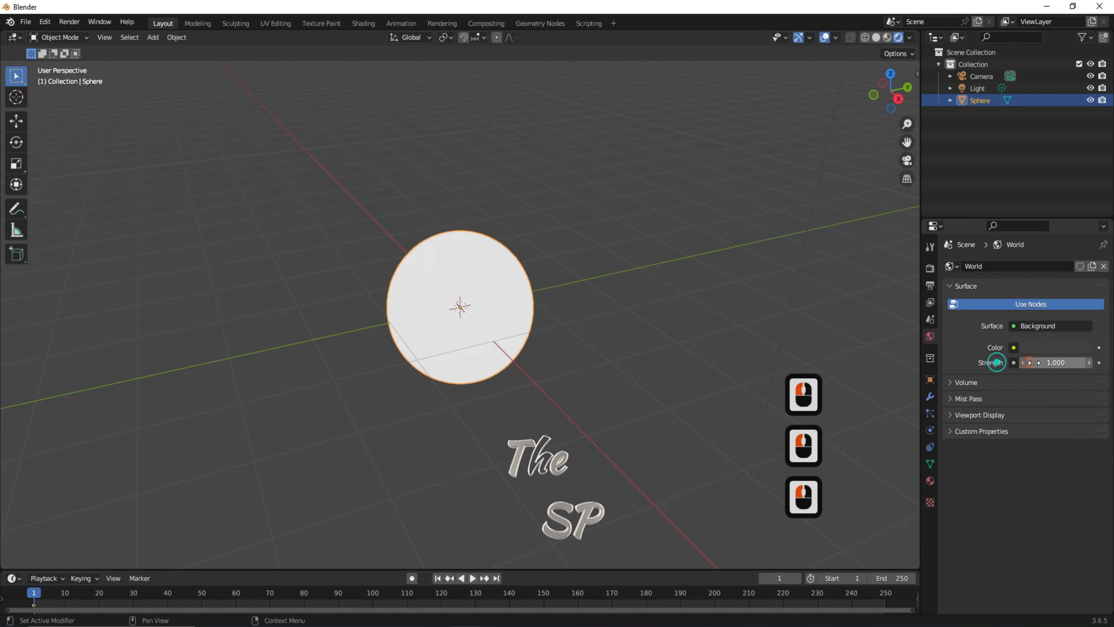
{"action": "left_click_drag", "start_coordinate": [1034, 362], "coordinate": [918, 357]}
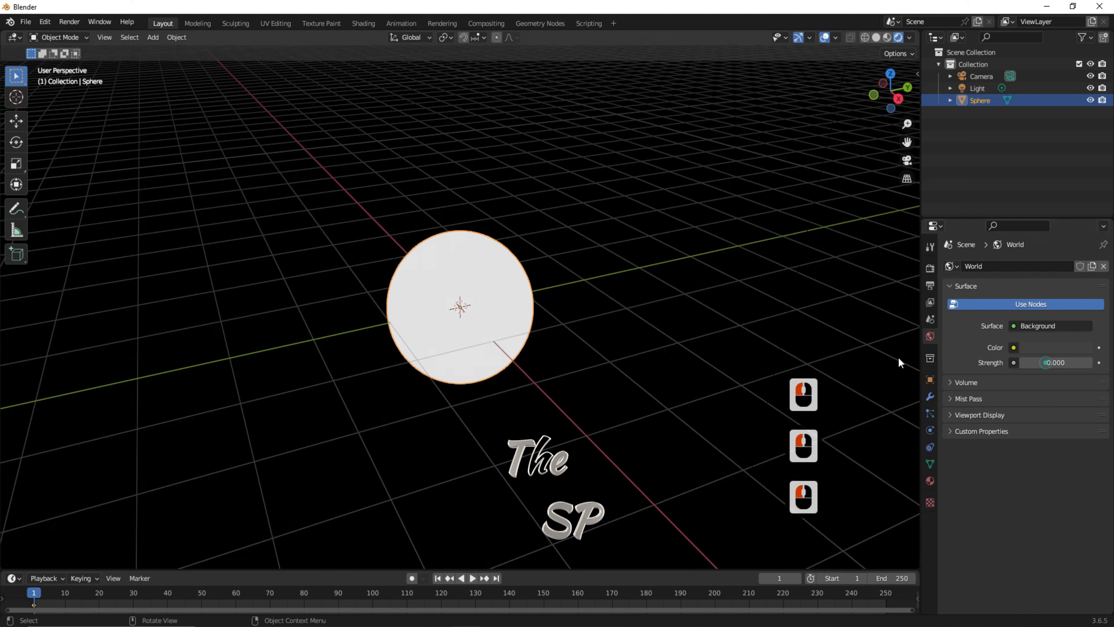
Enable Bloom in the Eevee render settings and set its threshold to 0.
{"action": "left_click", "coordinate": [466, 272]}
{"action": "left_click", "coordinate": [930, 481]}
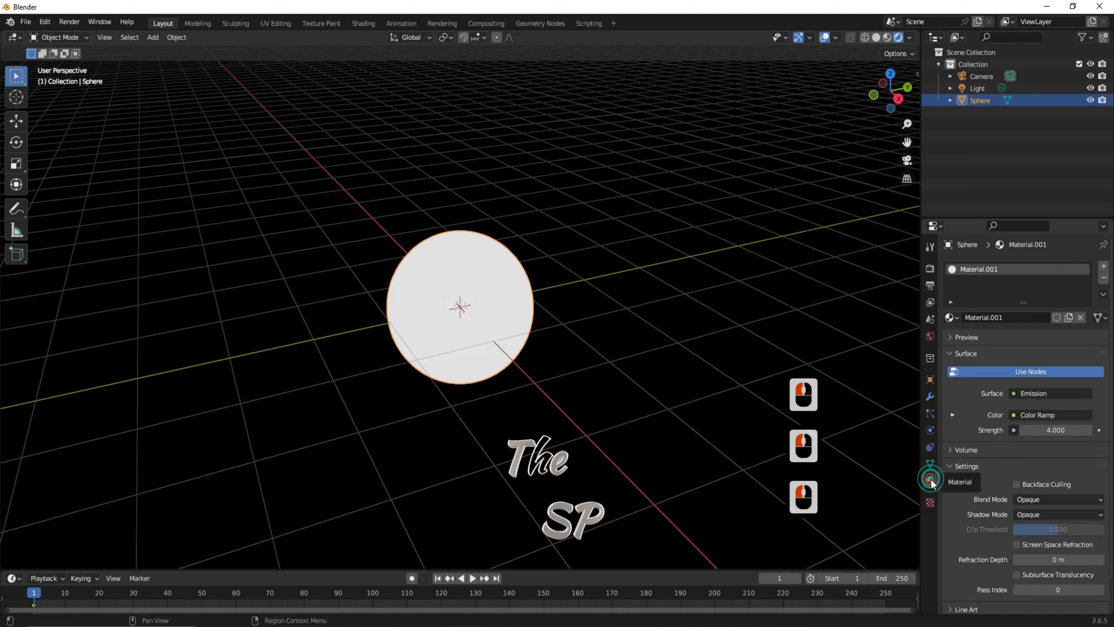
{"action": "left_click", "coordinate": [932, 268]}
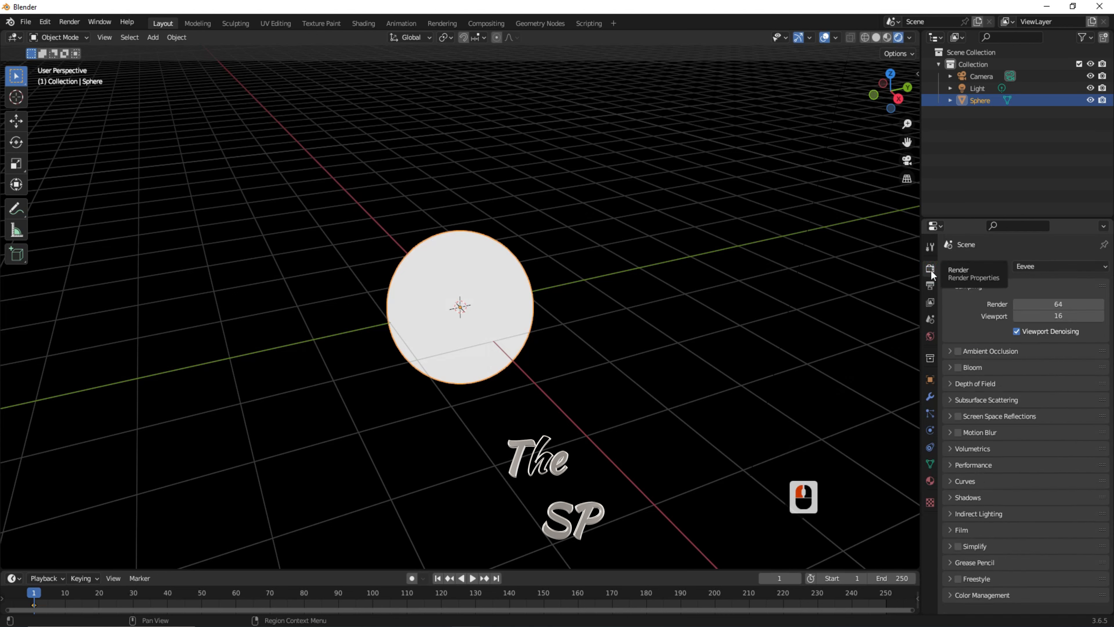
{"action": "left_click", "coordinate": [959, 367]}
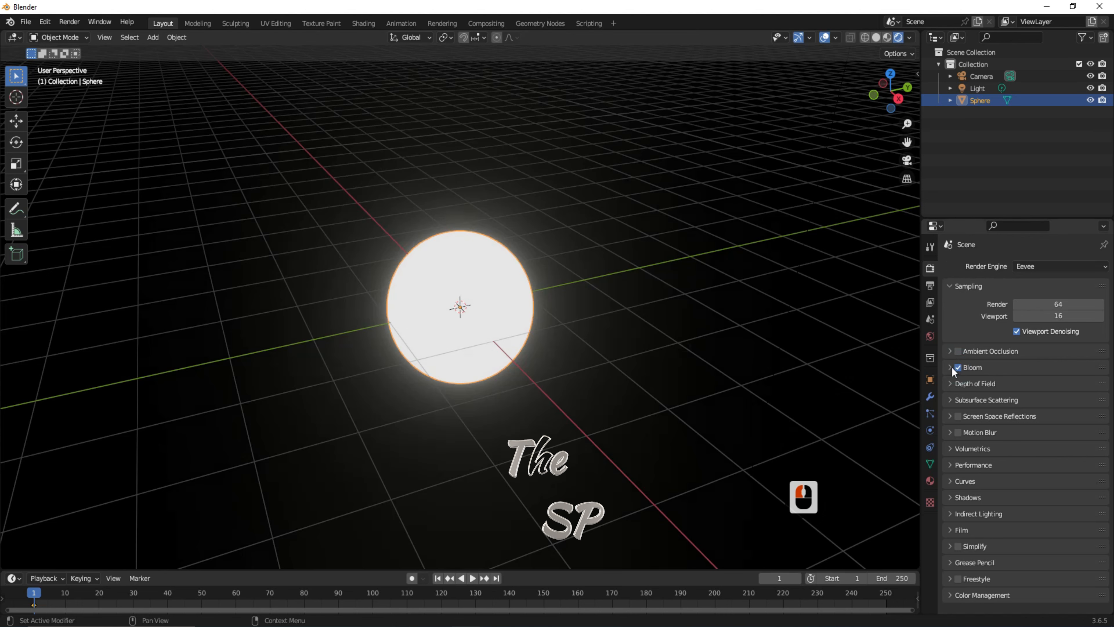
{"action": "left_click", "coordinate": [951, 367]}
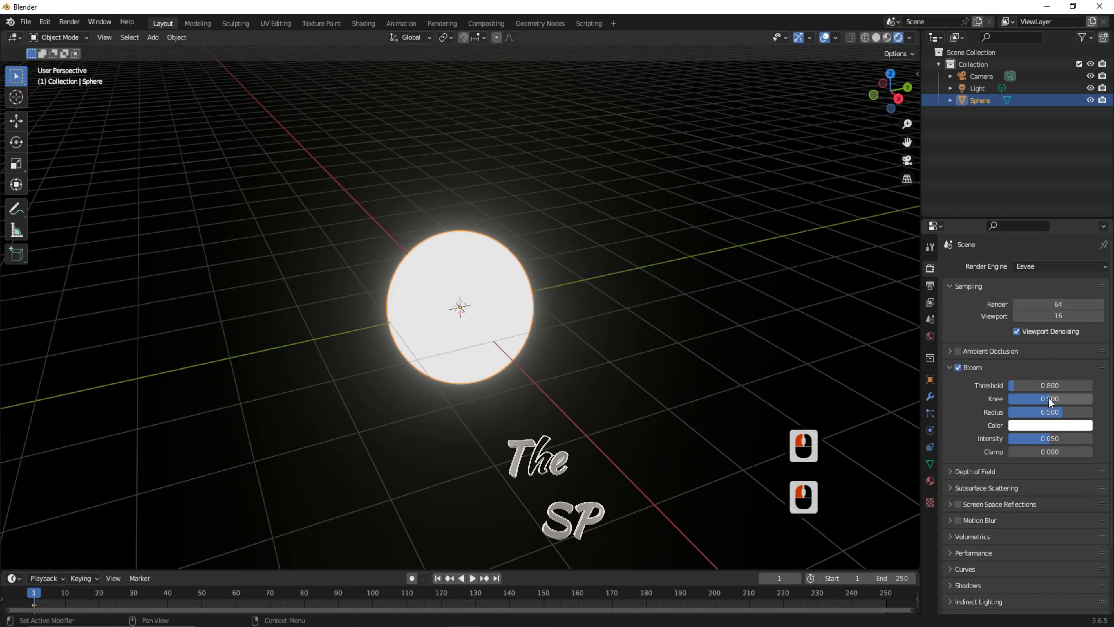
{"action": "mouse_move", "coordinate": [1014, 385]}
{"action": "left_mouse_down"}
{"action": "mouse_move", "coordinate": [1029, 386]}
{"action": "mouse_move", "coordinate": [1002, 385]}
{"action": "left_mouse_up"}
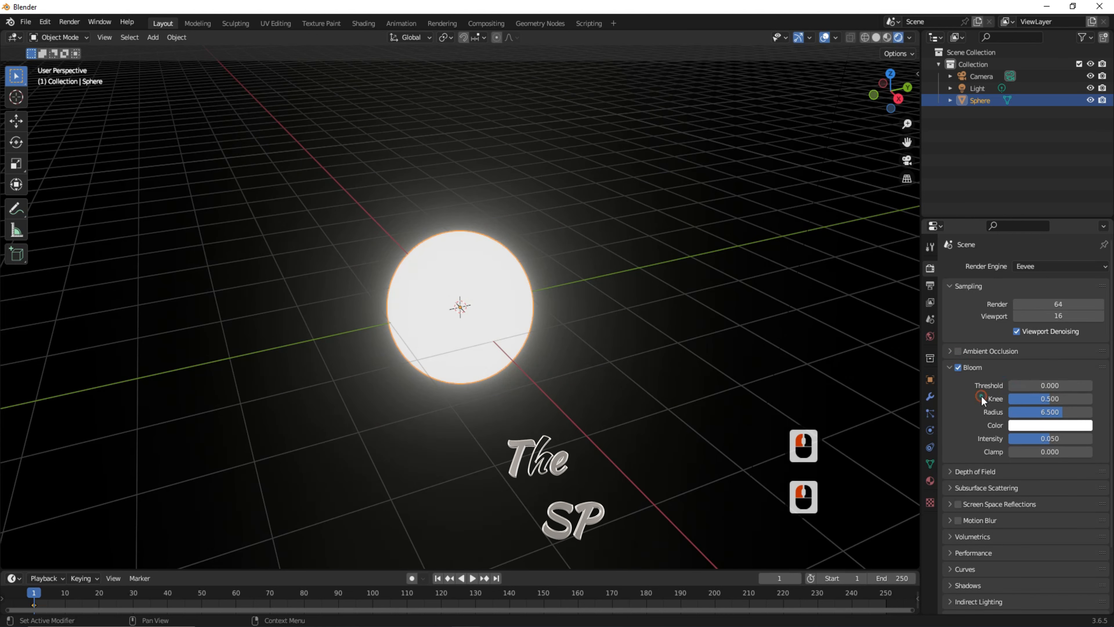
Set the Bloom color to red, with hue 0.996 and saturation 0.987.
{"action": "left_click", "coordinate": [1052, 426]}
{"action": "left_click", "coordinate": [1038, 351]}
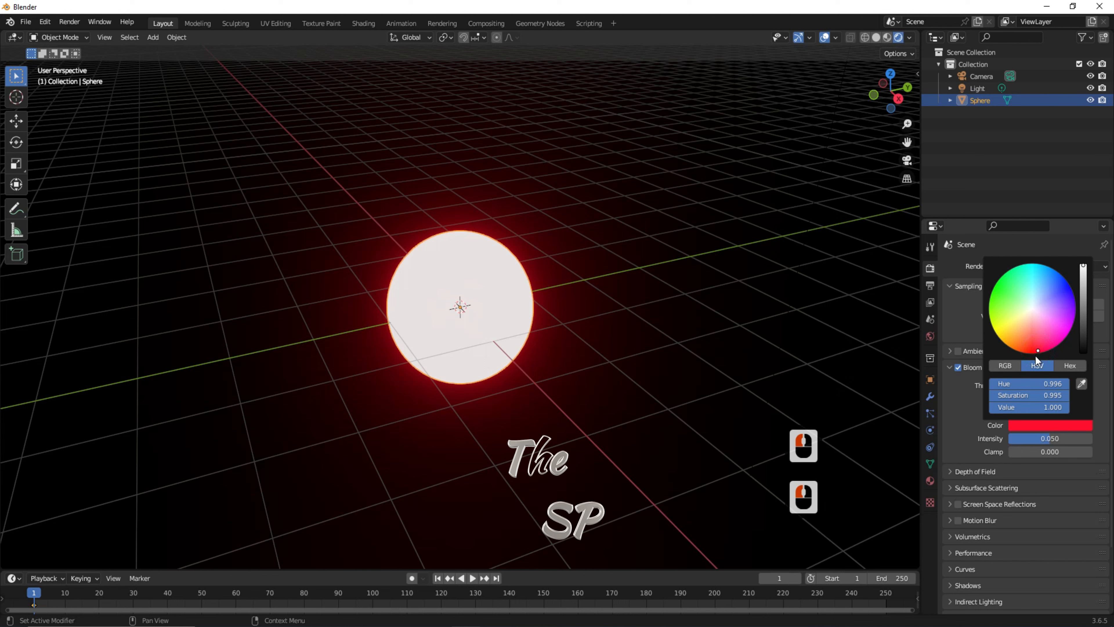
{"action": "left_click", "coordinate": [1036, 349]}
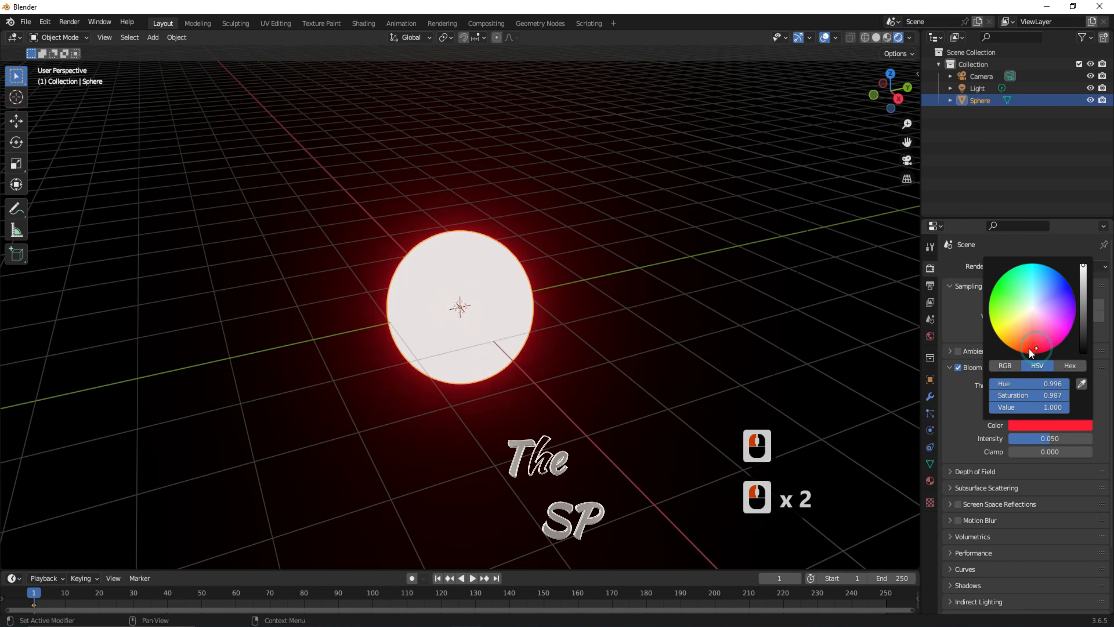
{"action": "left_click", "coordinate": [966, 405]}
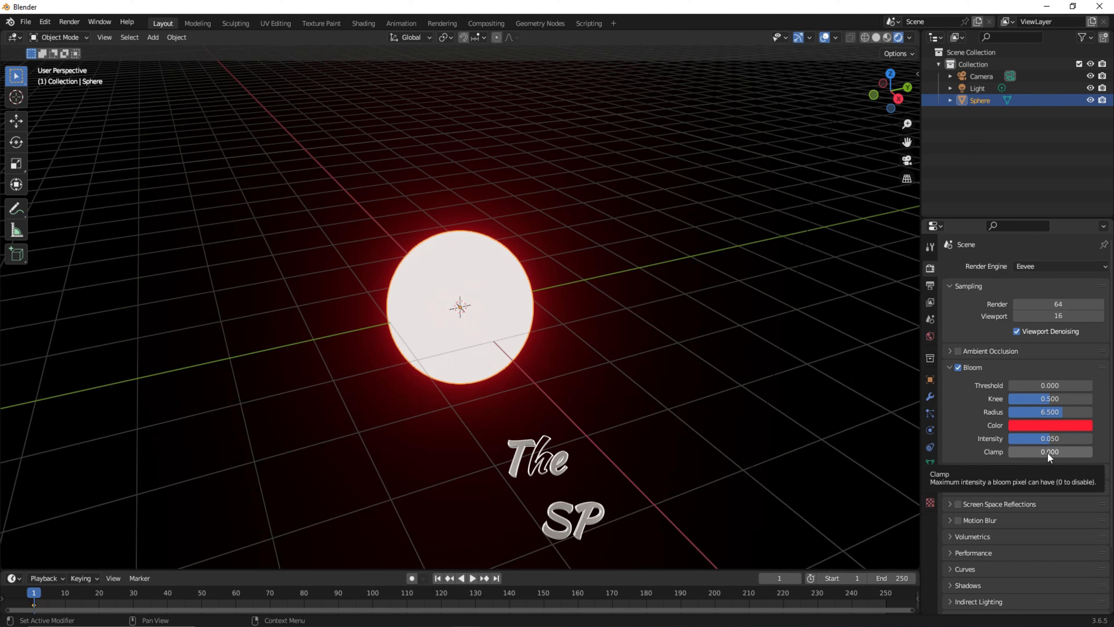
Set the Bloom intensity to 1.
{"action": "left_click", "coordinate": [1051, 438]}
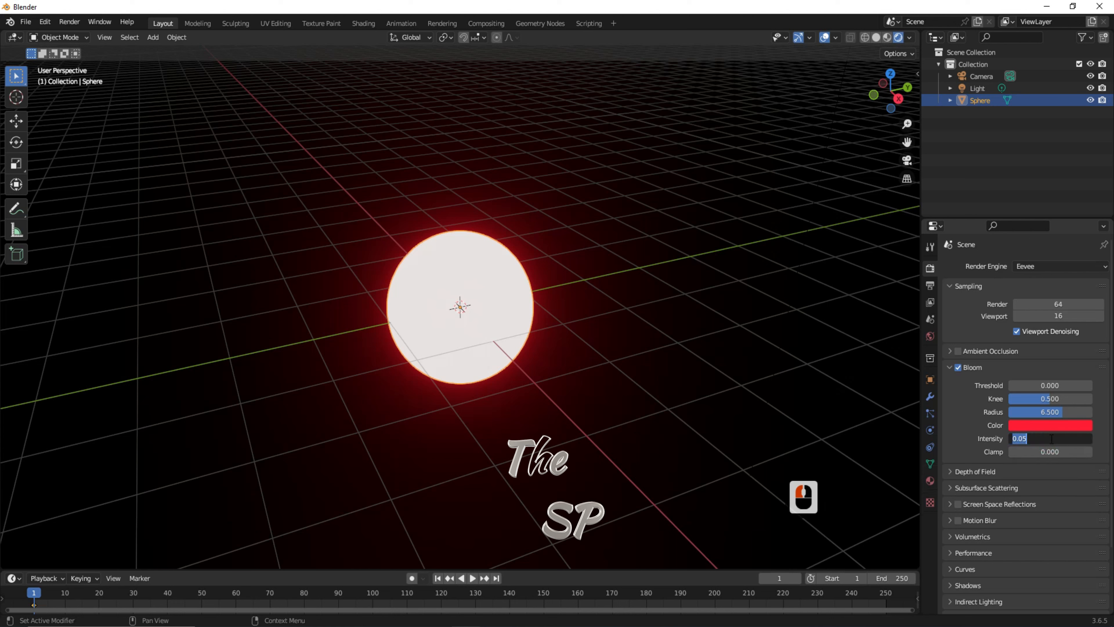
{"action": "type", "text": "1"}
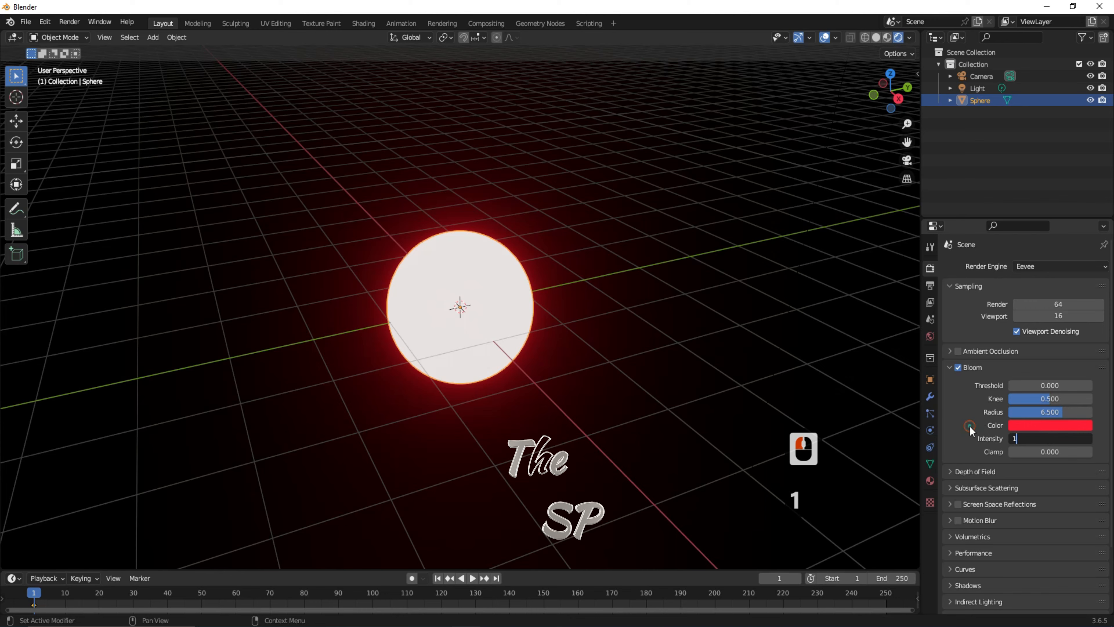
{"action": "left_click", "coordinate": [971, 425]}
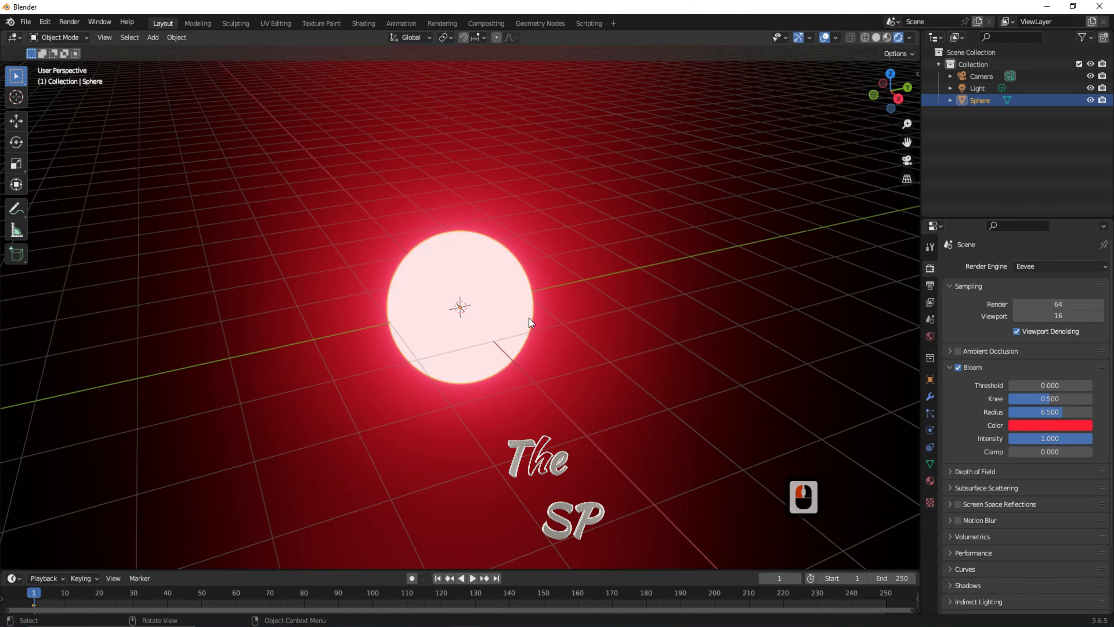
Change the white end stop of the Color Ramp in the sphere's emission material to red.
{"action": "left_click", "coordinate": [929, 480]}
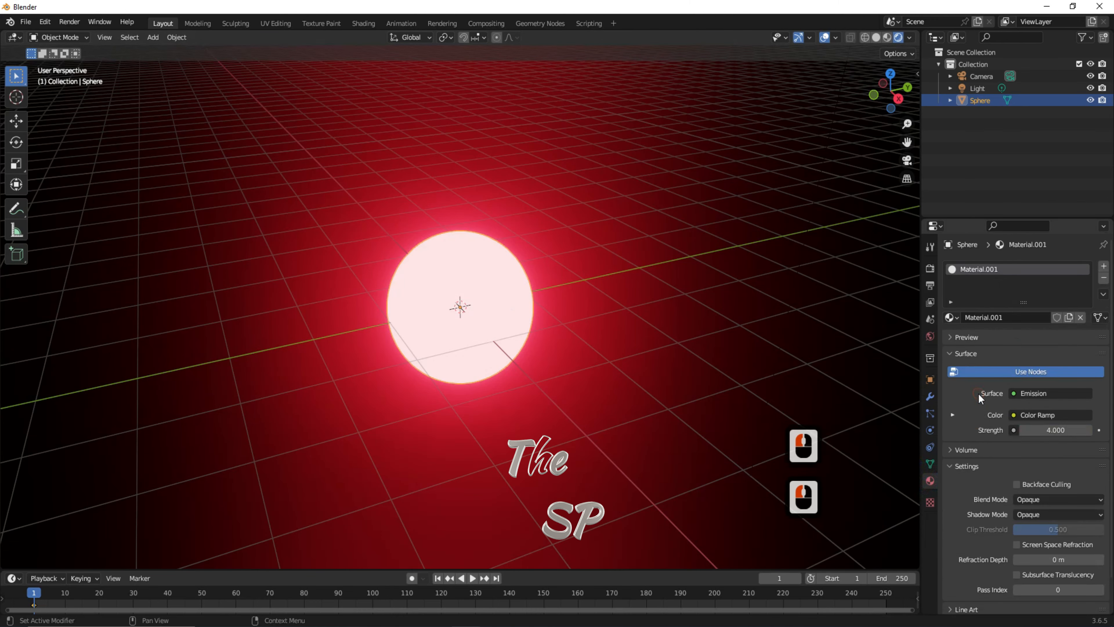
{"action": "scroll", "coordinate": [978, 393], "scroll_direction": "down", "scroll_amount": 2}
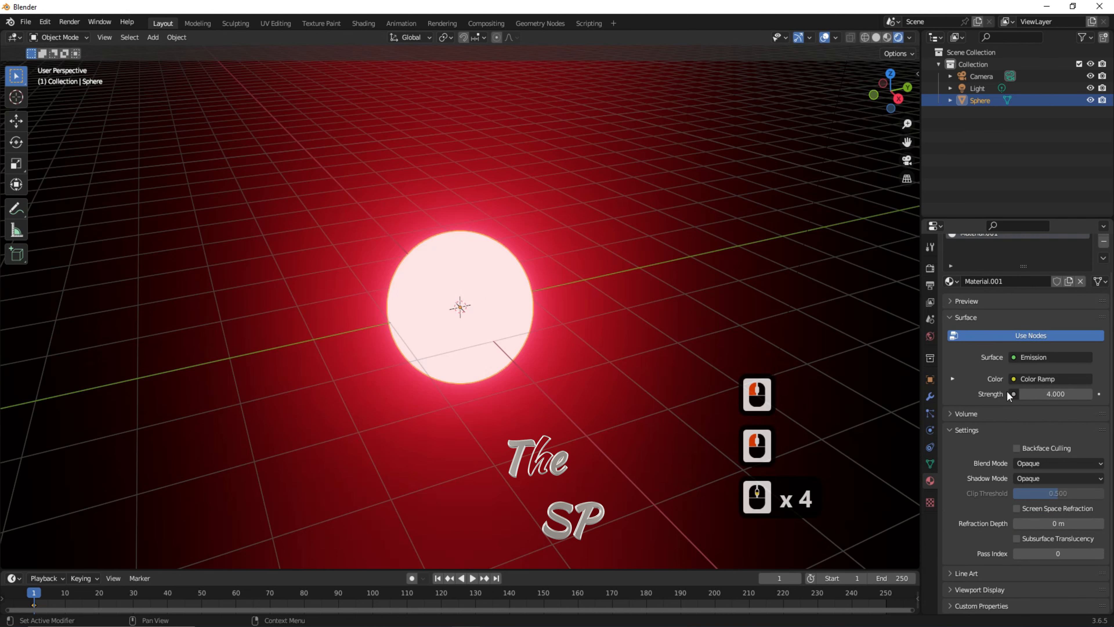
{"action": "left_click", "coordinate": [952, 378]}
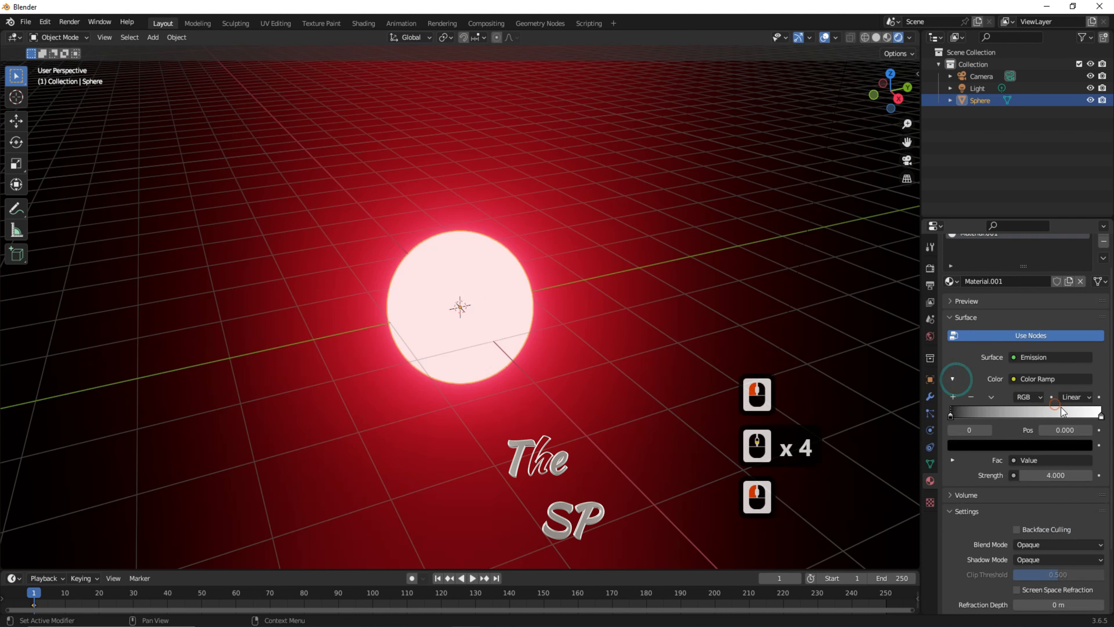
{"action": "left_click", "coordinate": [1079, 411]}
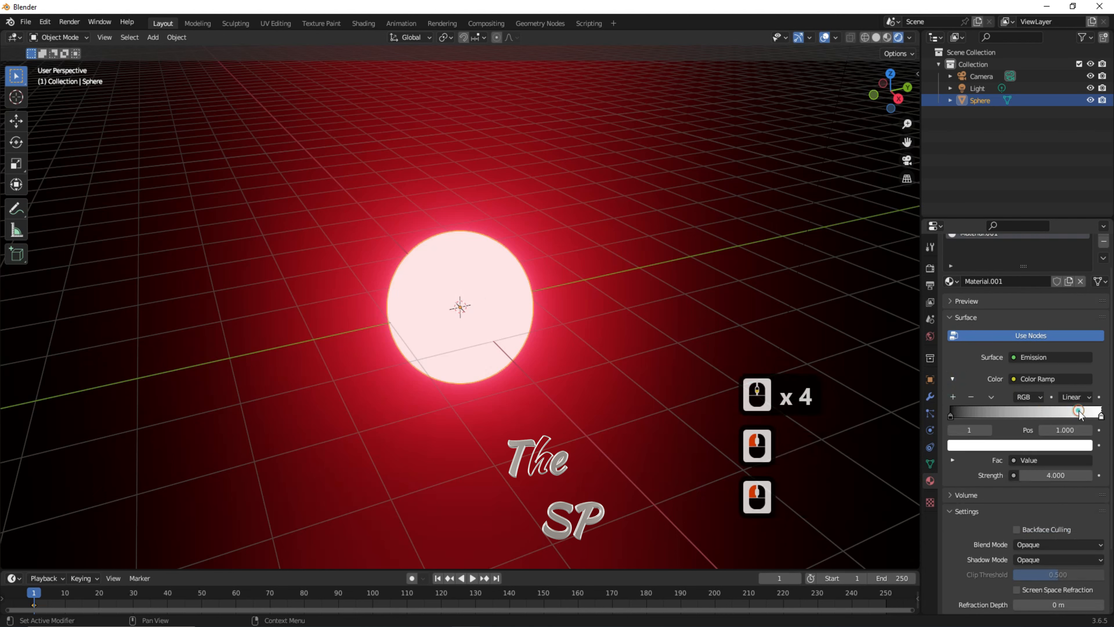
{"action": "left_click", "coordinate": [1080, 446]}
{"action": "left_click", "coordinate": [1031, 354]}
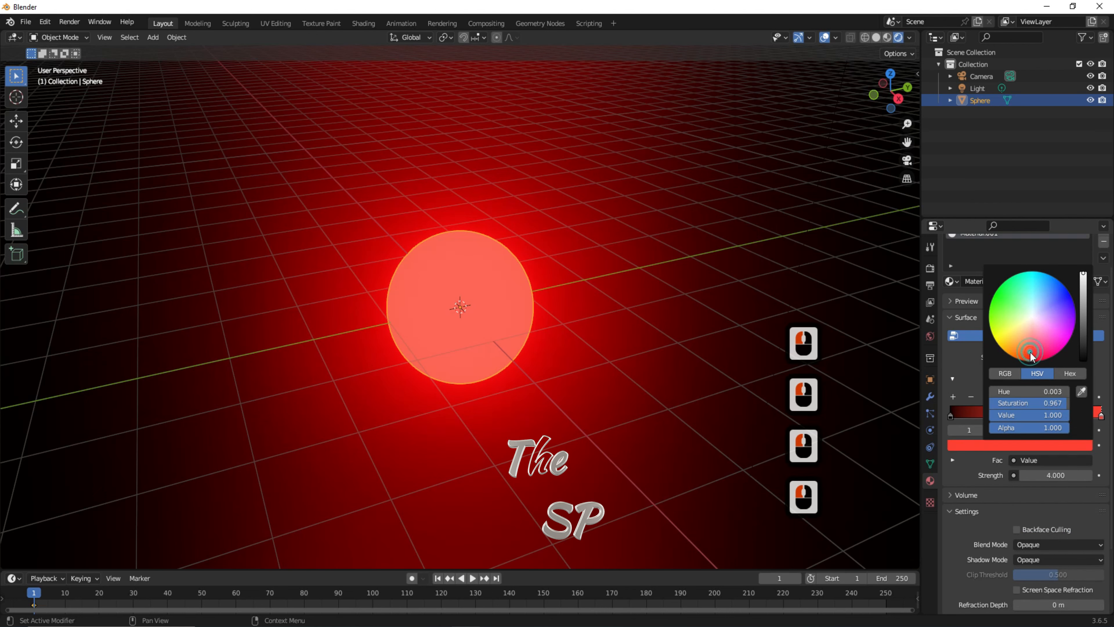
{"action": "left_click", "coordinate": [1026, 354]}
{"action": "left_click", "coordinate": [1029, 355]}
{"action": "left_click", "coordinate": [972, 357]}
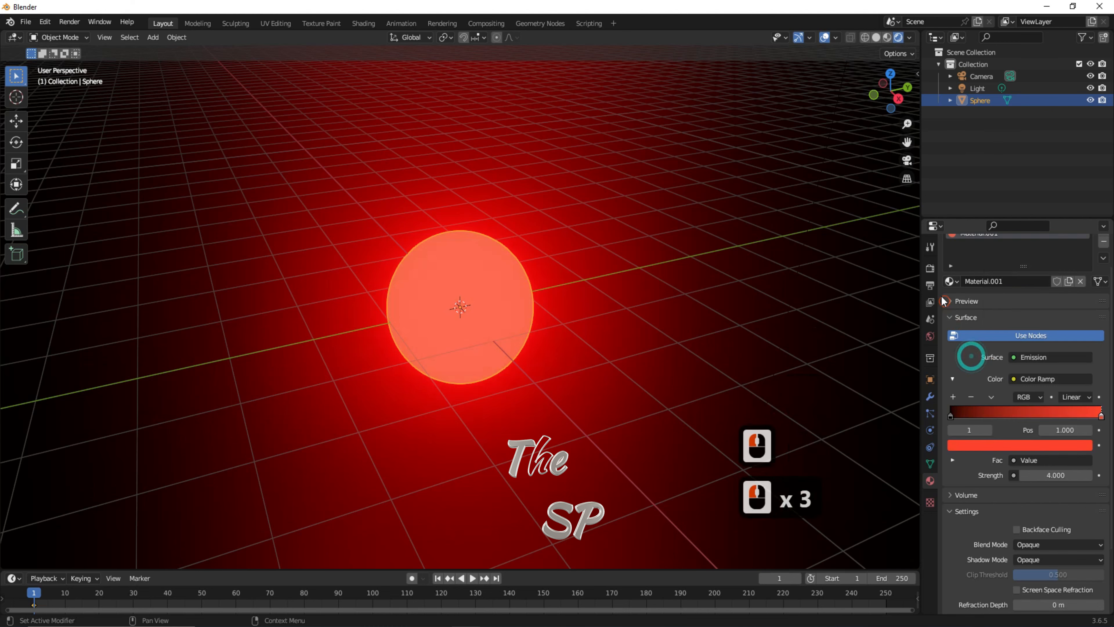
Go back to the render settings and play the animation to preview the sphere's glow.
{"action": "left_click", "coordinate": [930, 268]}
{"action": "left_click", "coordinate": [473, 578]}
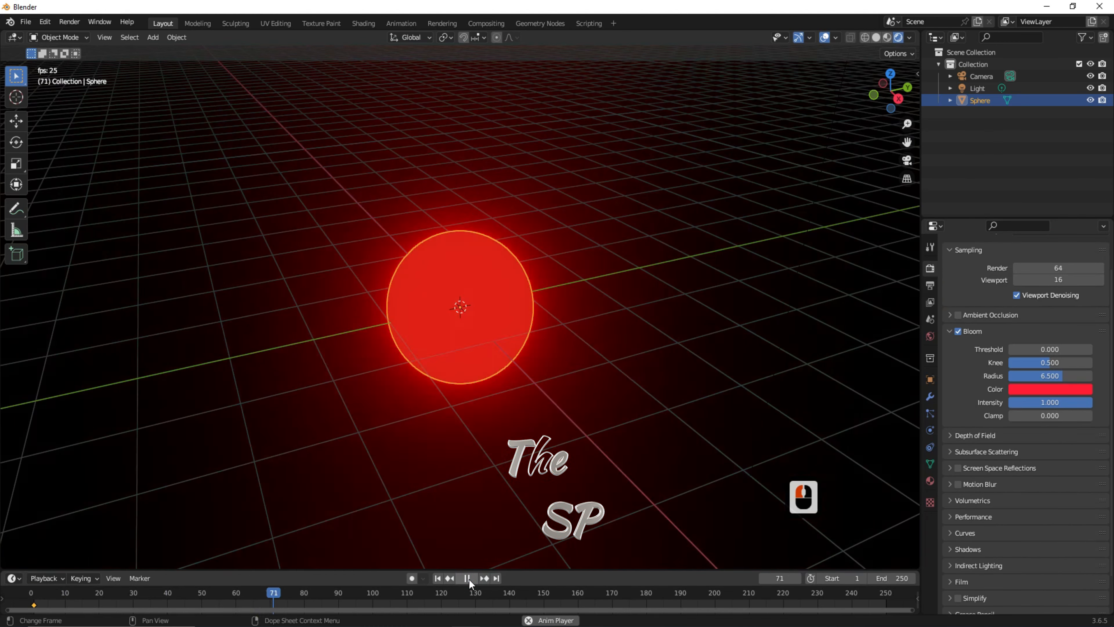